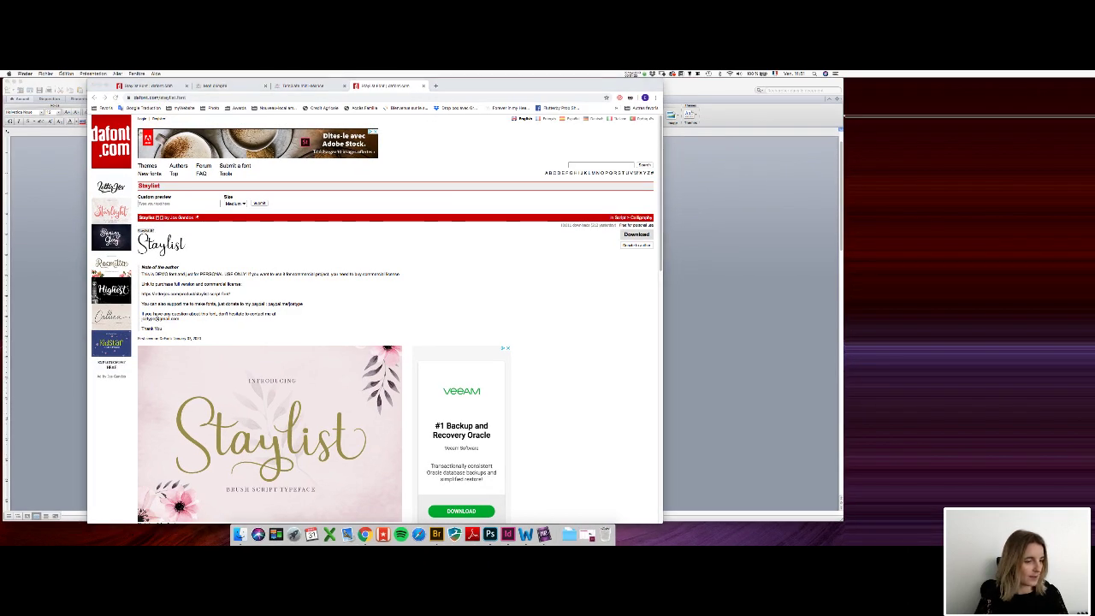
Install the downloaded Staylist.ttf font, including the font flagged during validation, and close the font manager
click(22, 320)
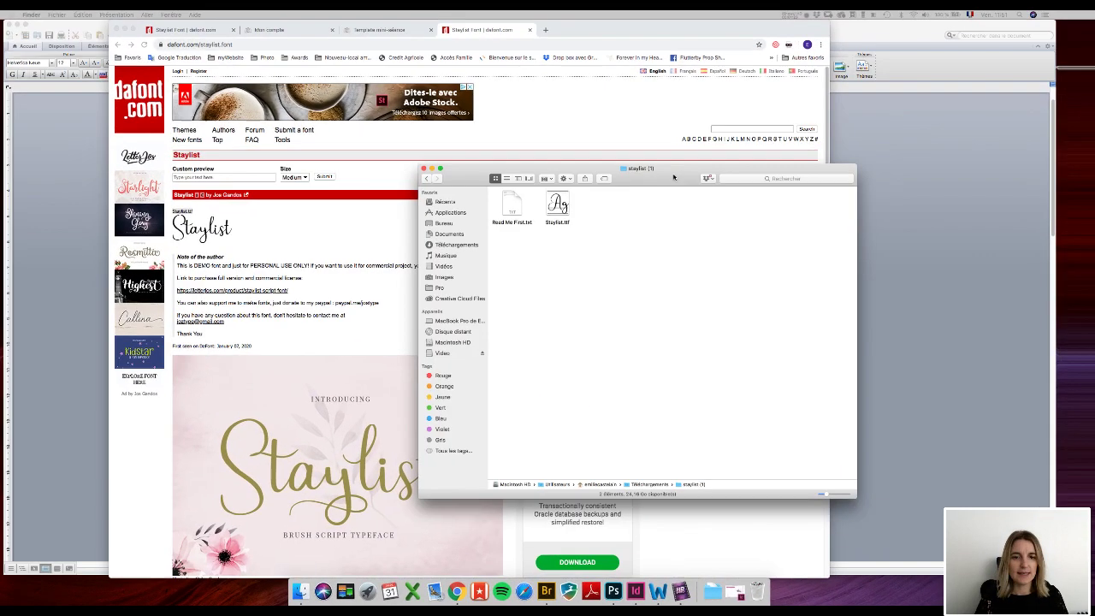
click(530, 205)
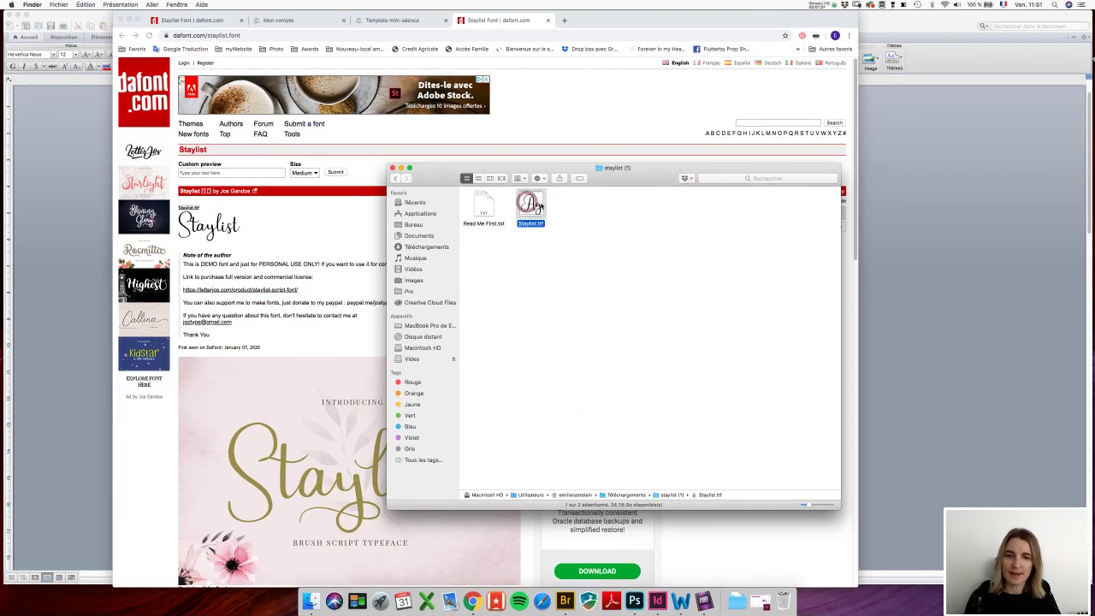
double_click(531, 205)
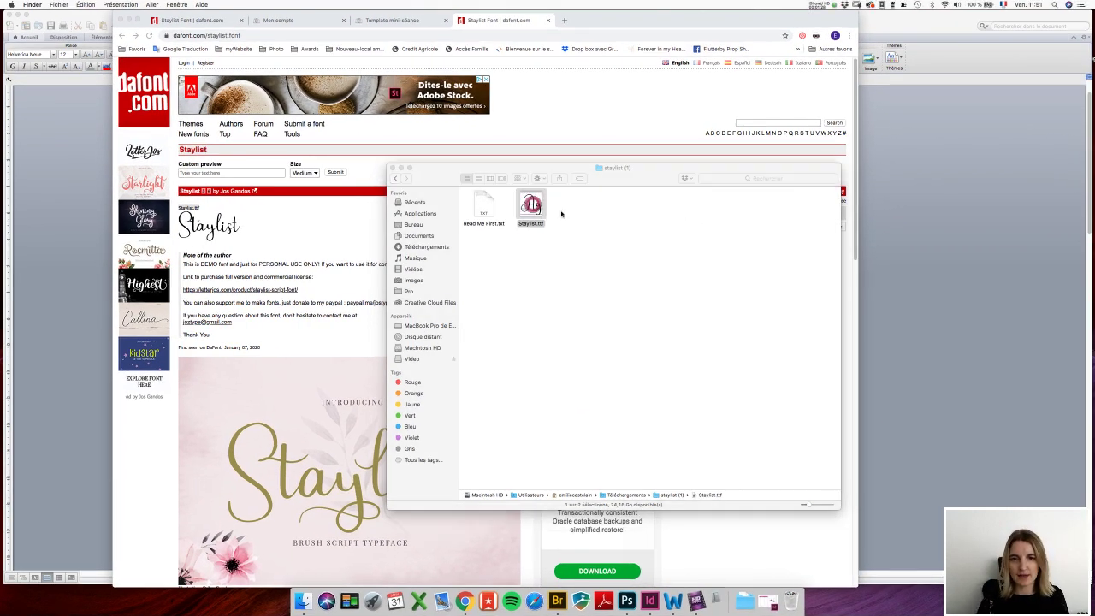
drag(581, 429, 521, 198)
click(538, 350)
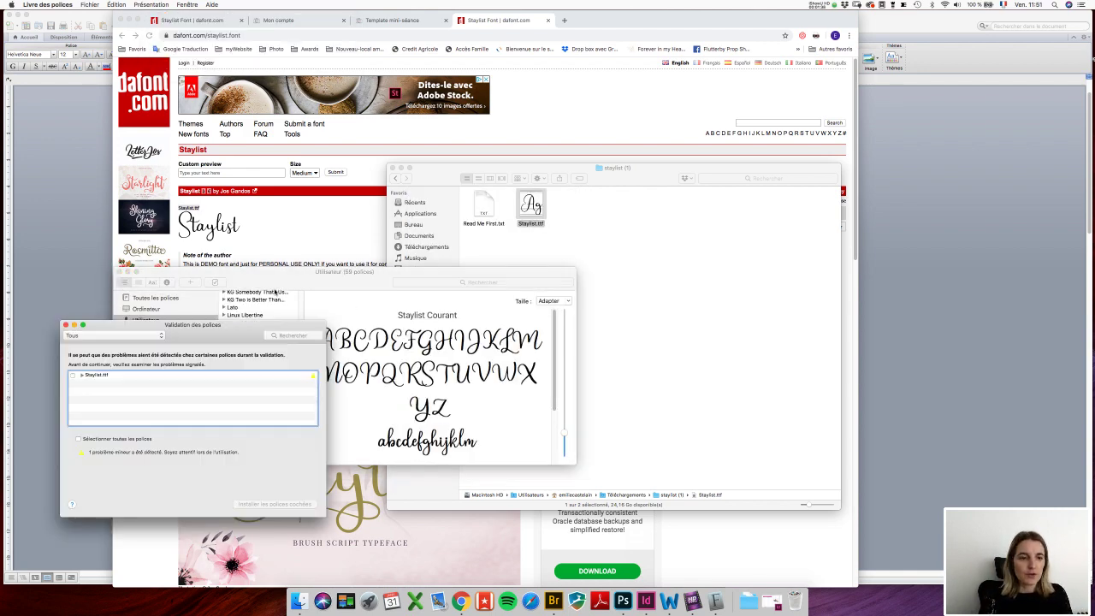
click(107, 443)
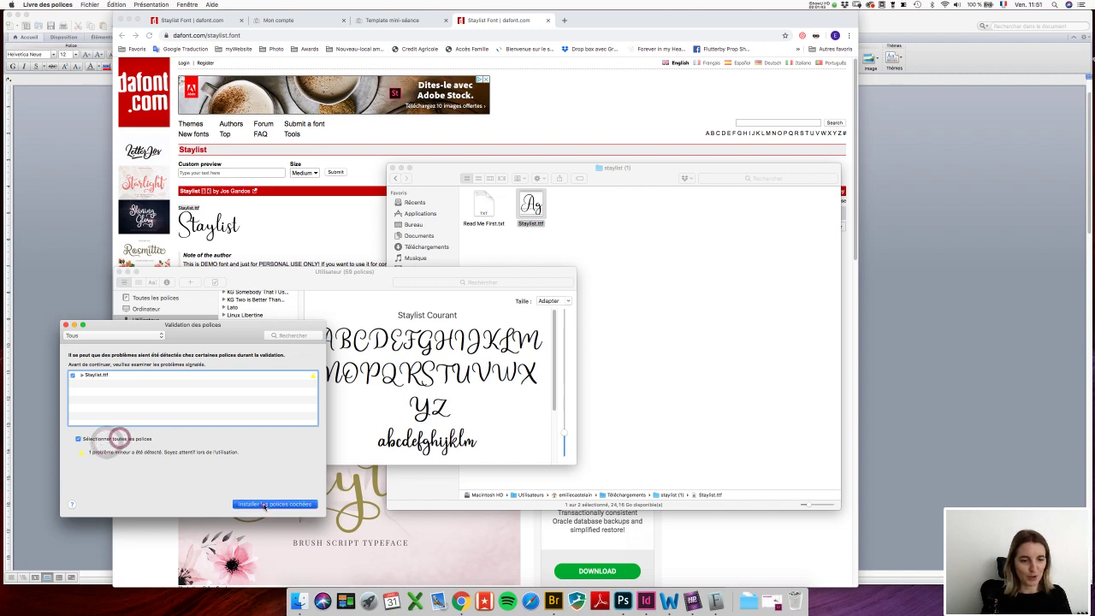
click(263, 504)
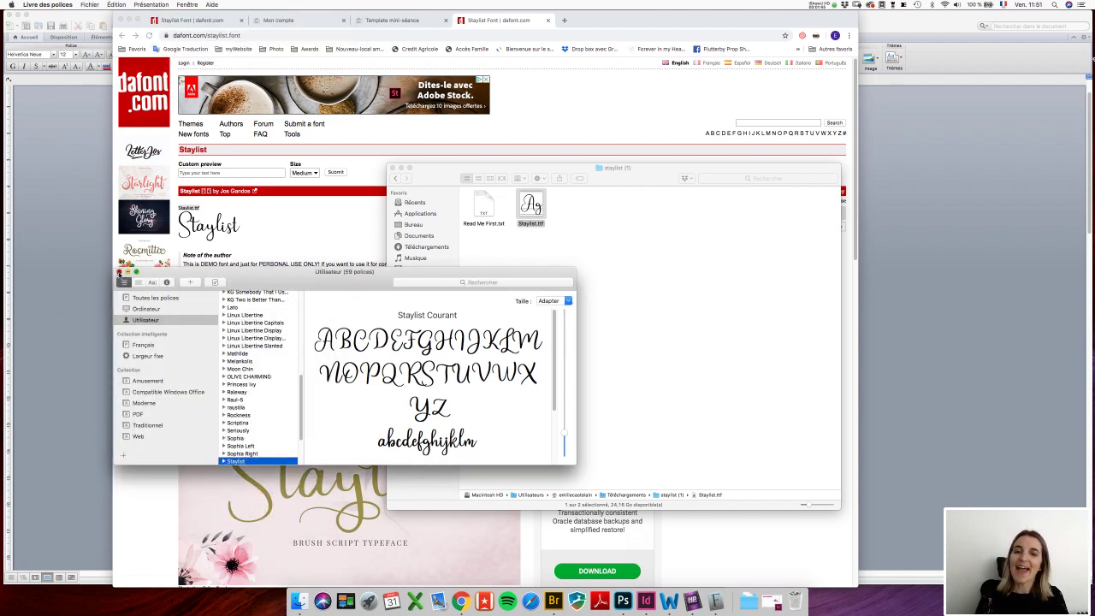
click(119, 273)
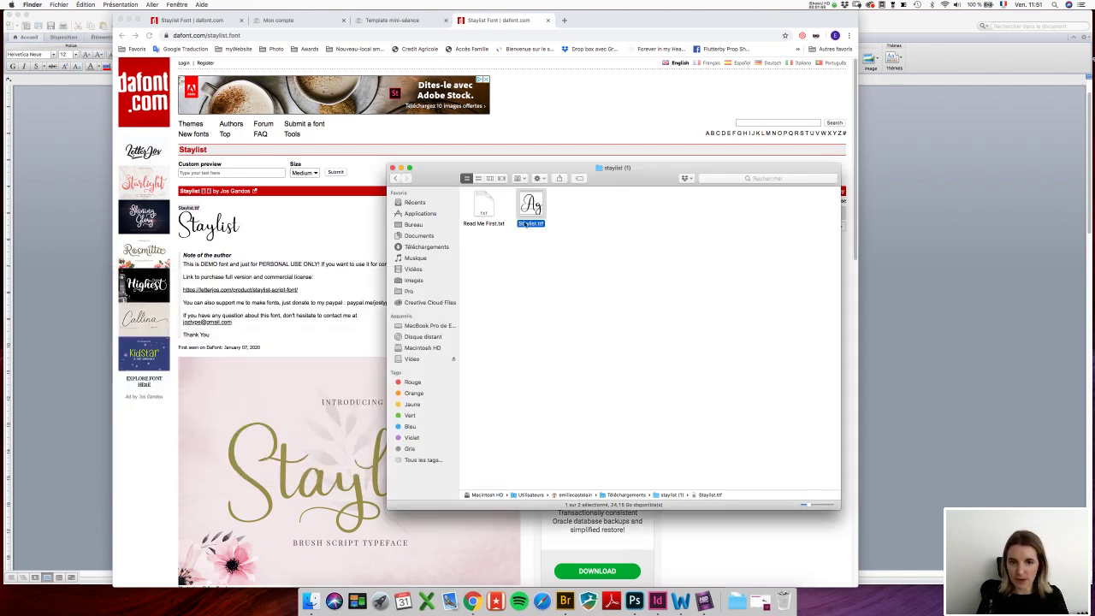
Switch to the Word instructions and review the list of fonts required by the template
click(80, 216)
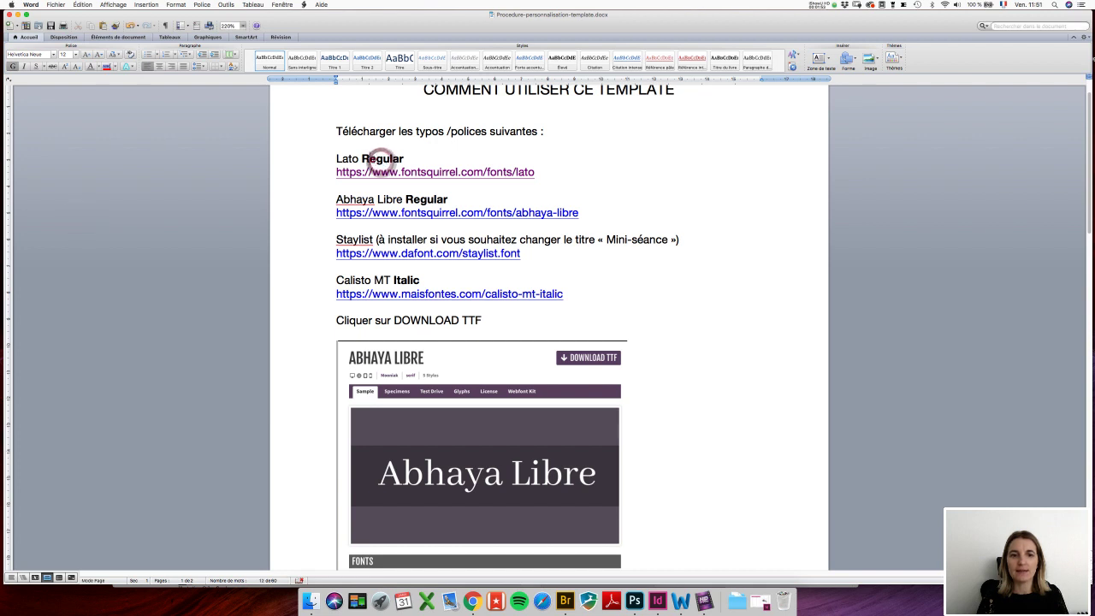
double_click(378, 159)
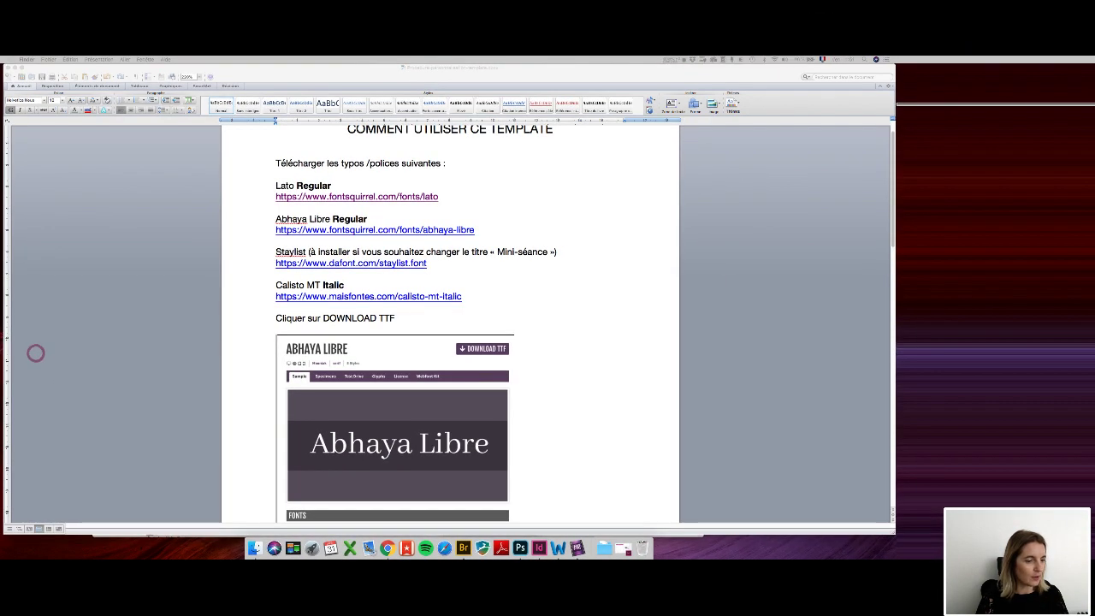
Switch to Template-mini-seance.psd in Photoshop and collapse the Textes and Contenu visuel layer groups
key(super+Tab)
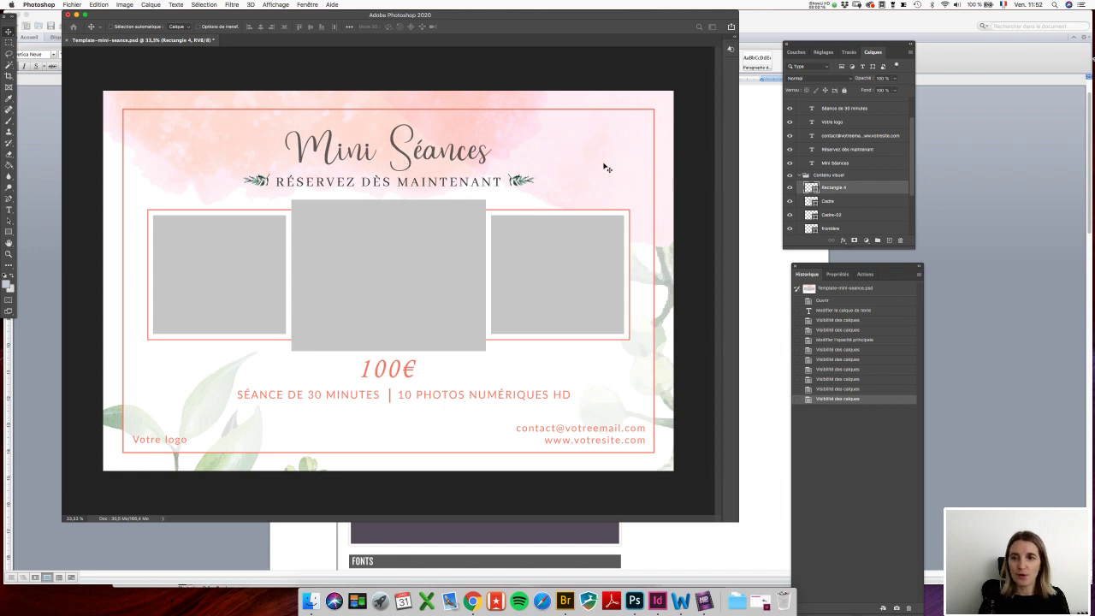
scroll(822, 117, up, 2)
click(801, 103)
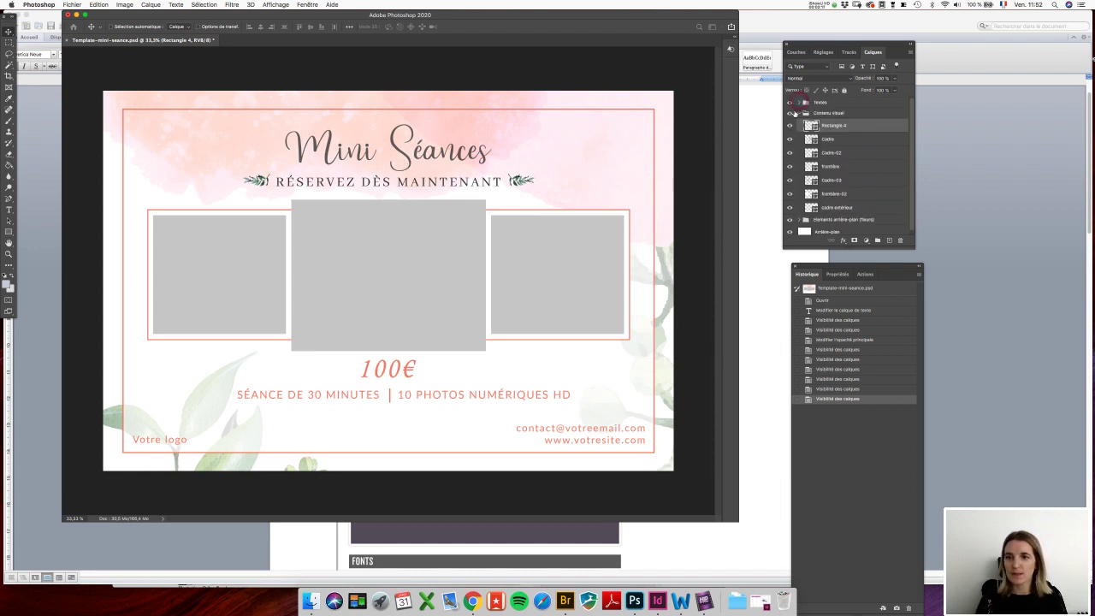
click(799, 113)
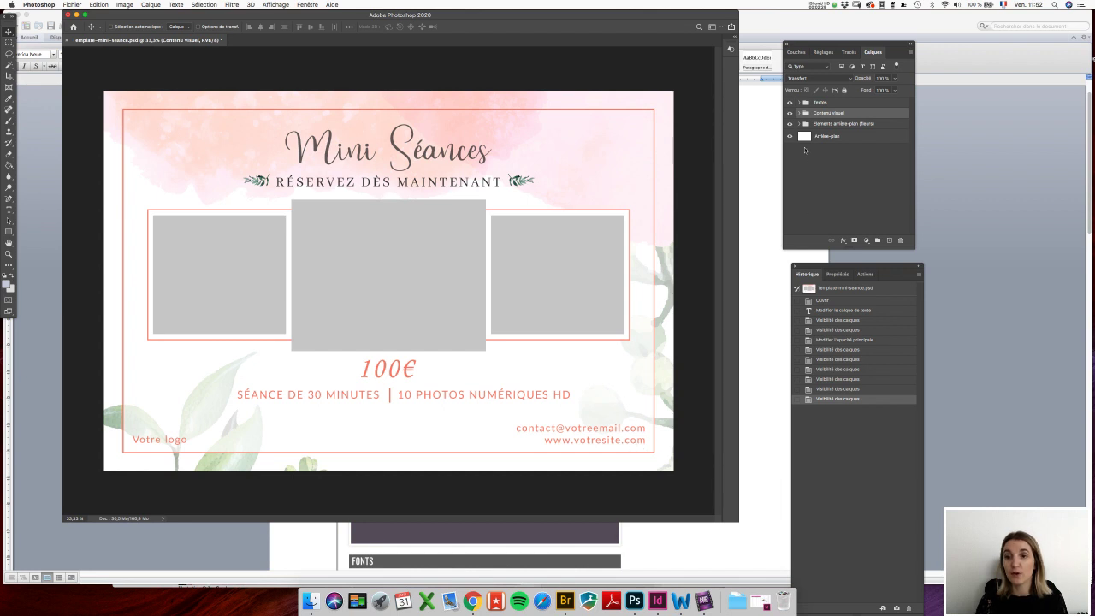
Hide and show the floral background group and the Contenu visuel group to check what each contains
click(788, 124)
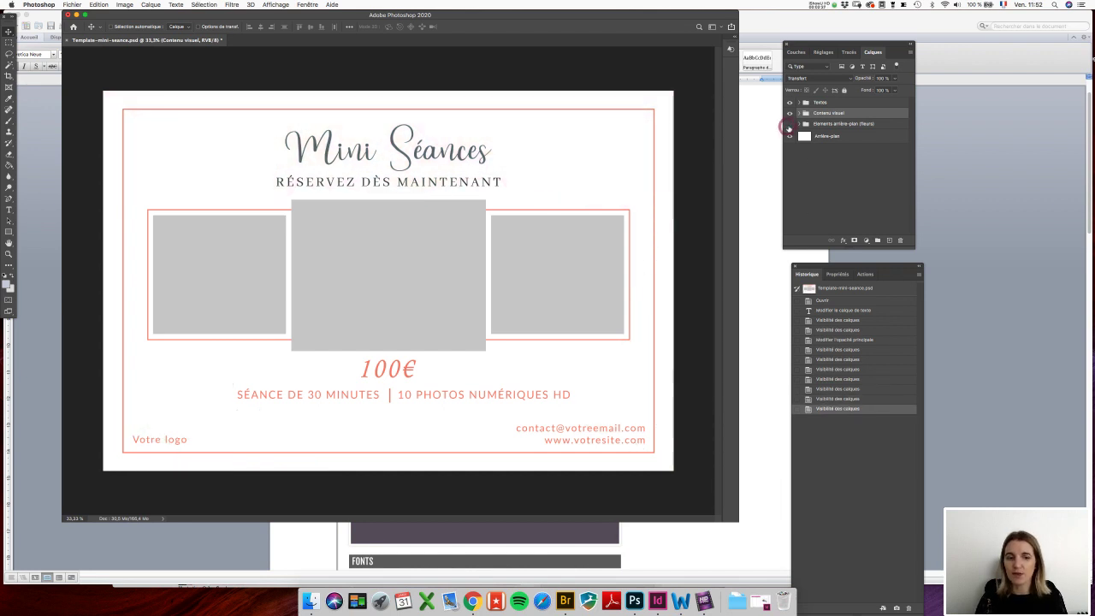
click(788, 125)
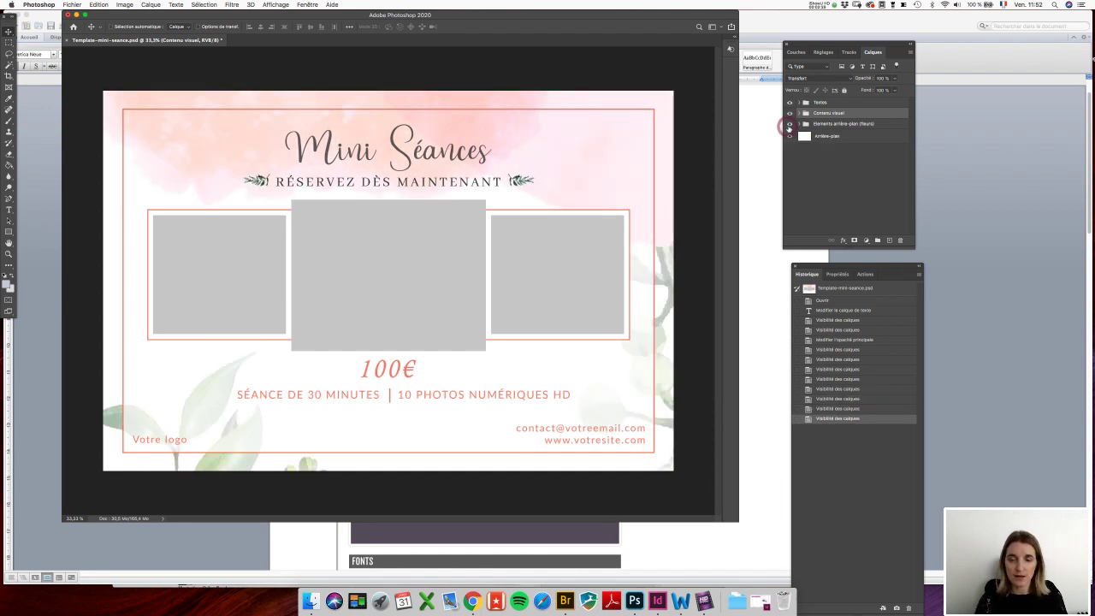
click(789, 125)
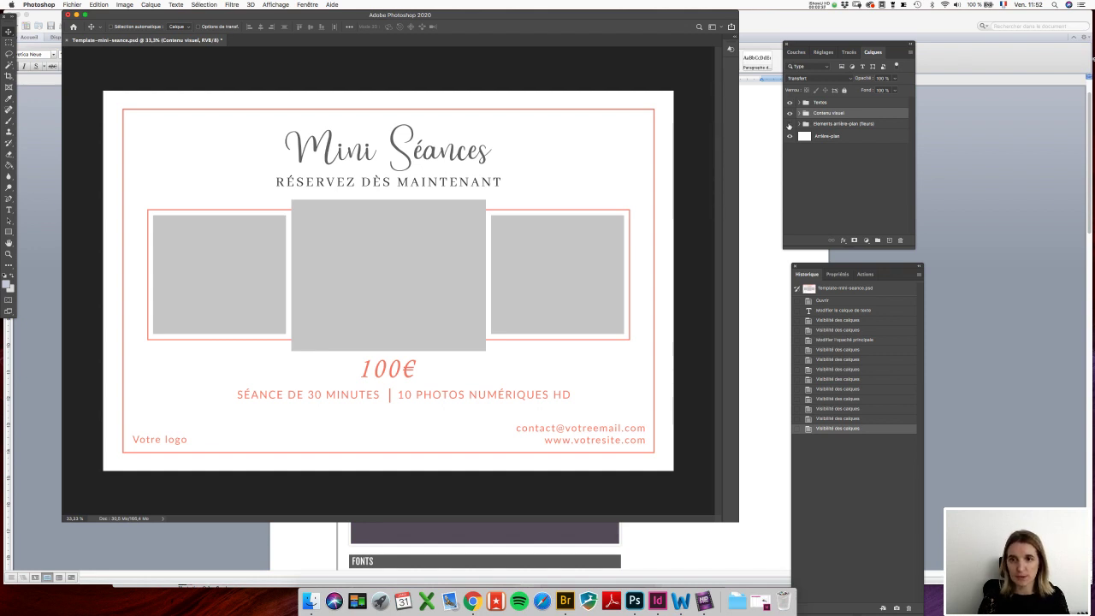
click(789, 124)
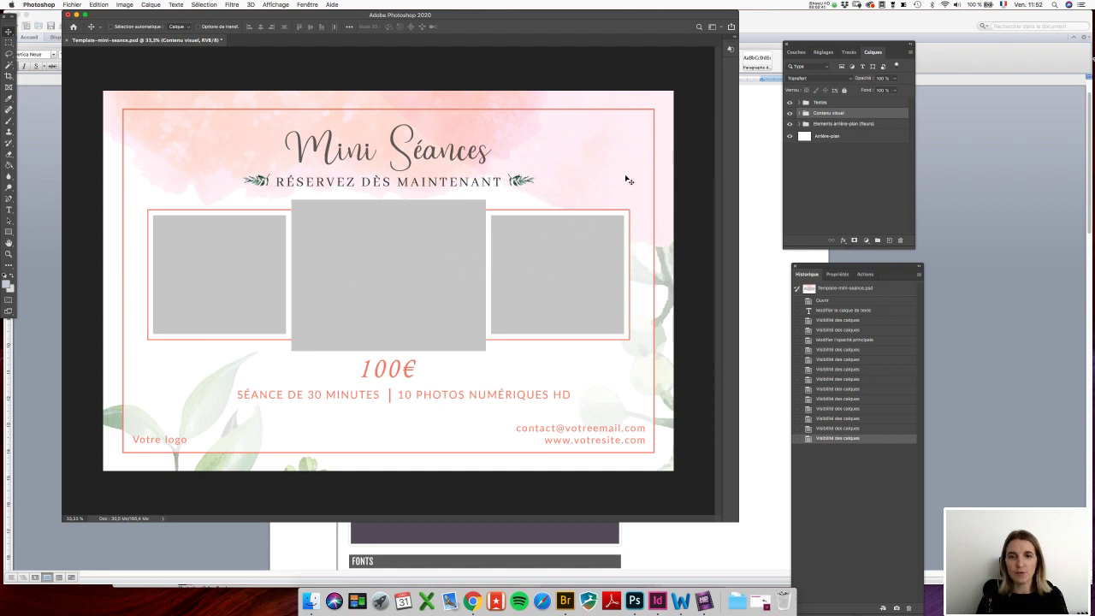
click(788, 113)
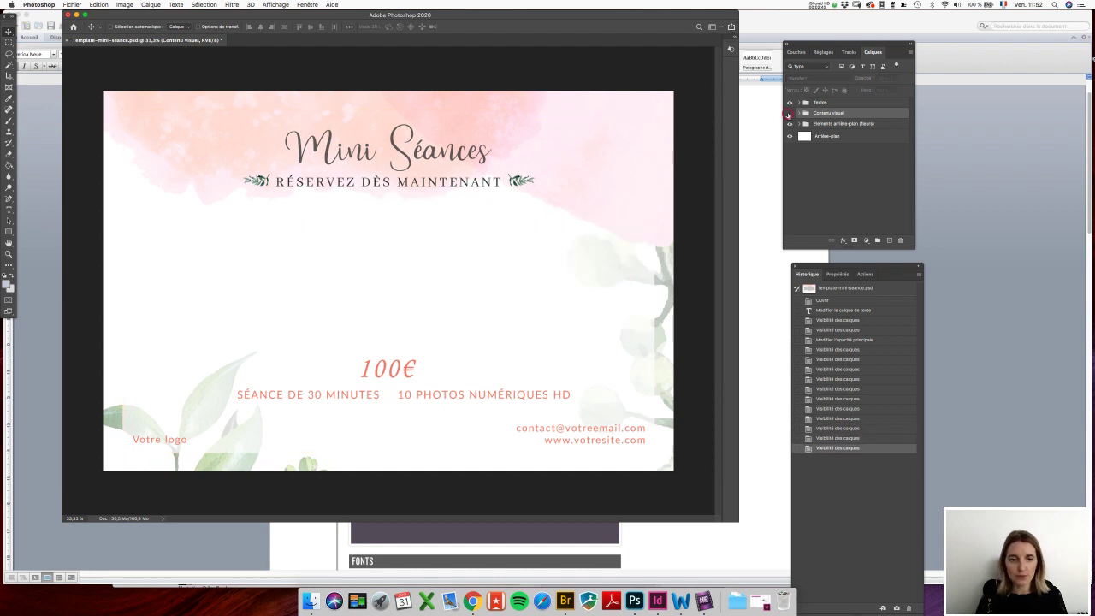
click(789, 113)
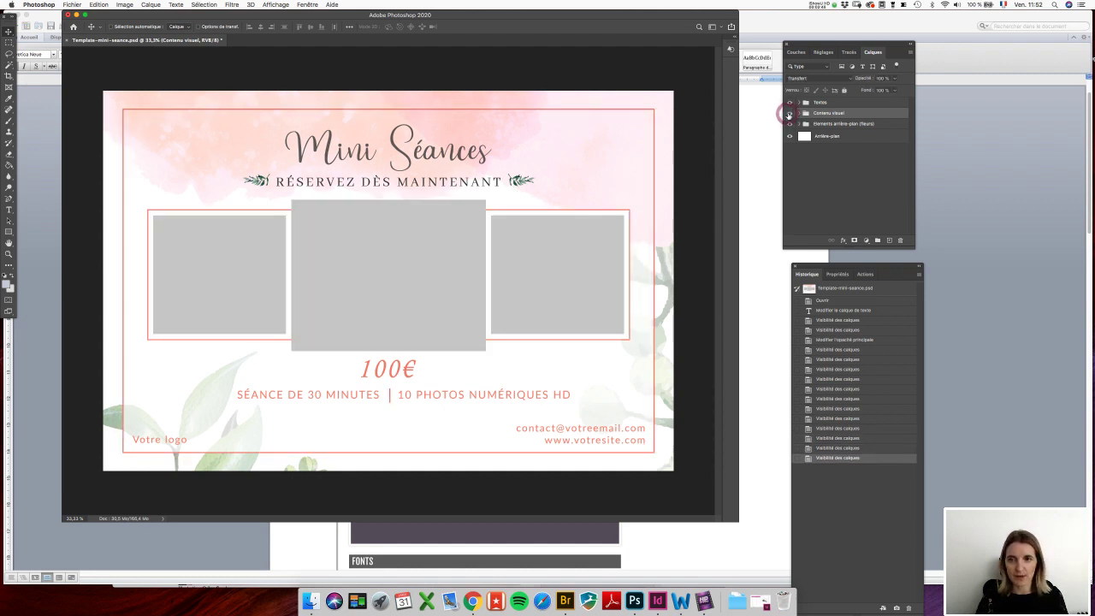
Change the price text below the central photo frame to "120 €" using the Type tool
click(798, 103)
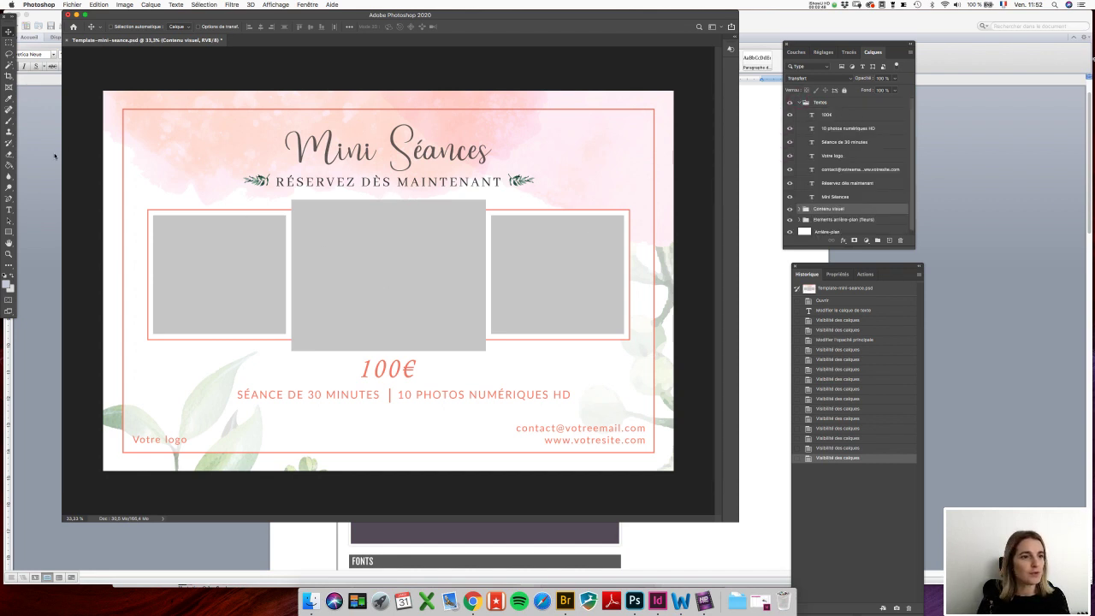
click(9, 210)
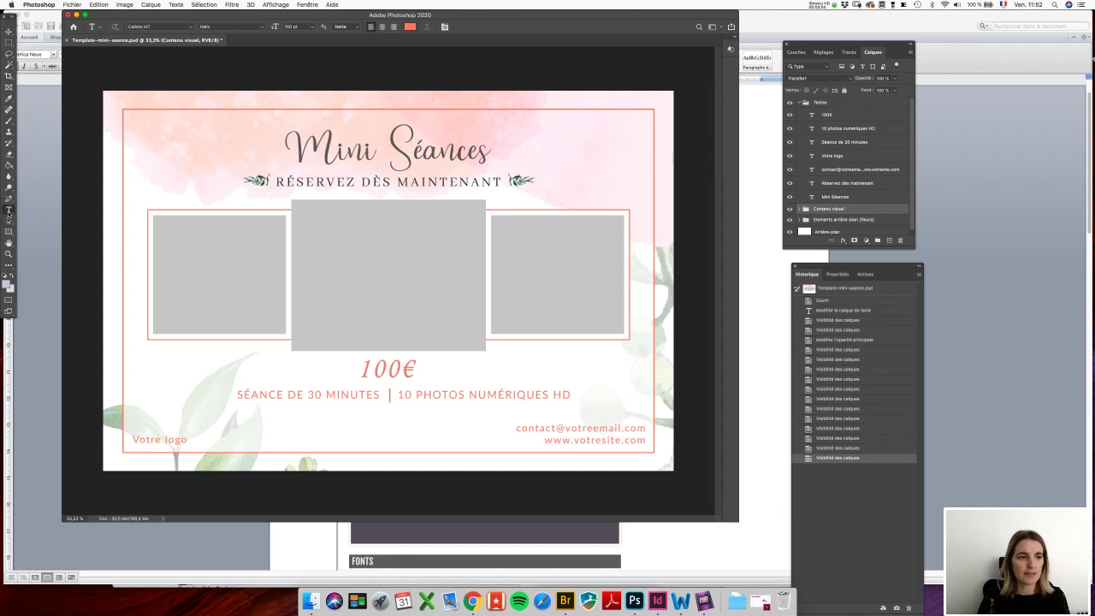
click(389, 368)
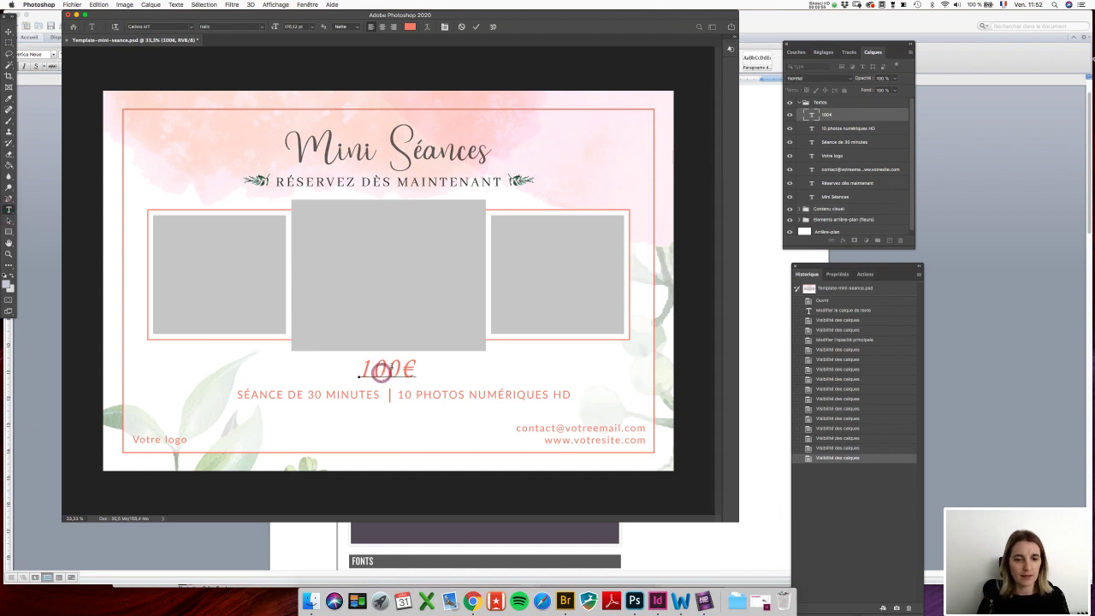
double_click(389, 367)
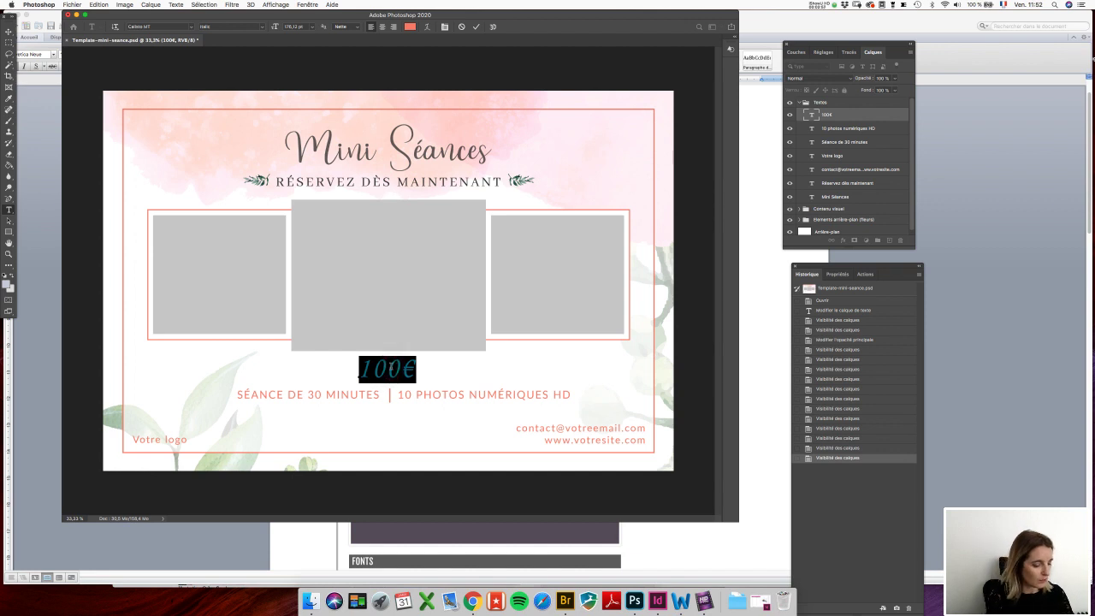
text(120)
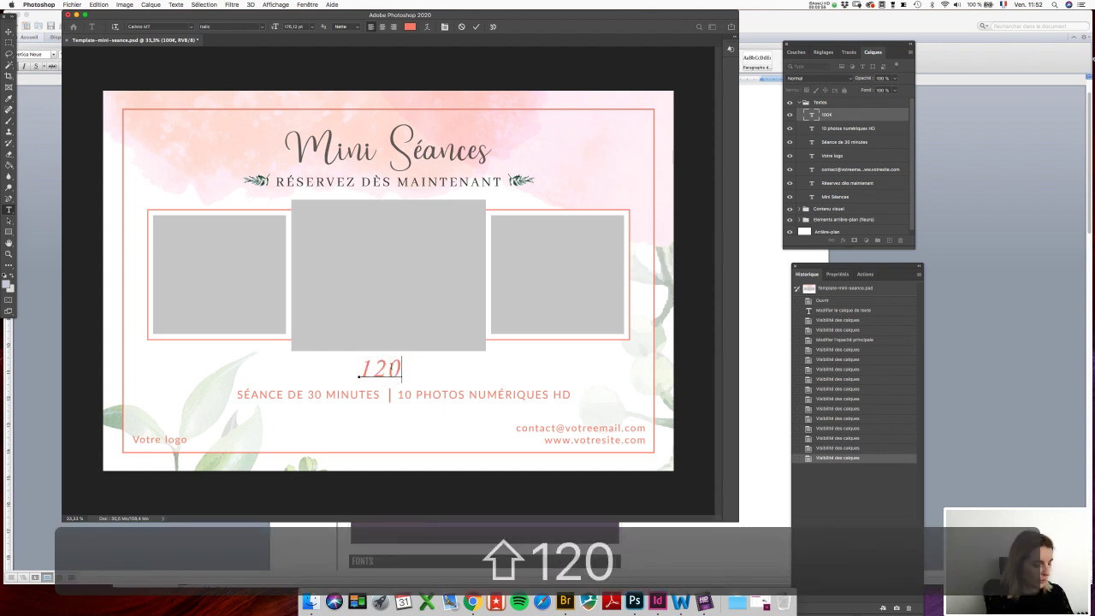
text($)
key(BackSpace)
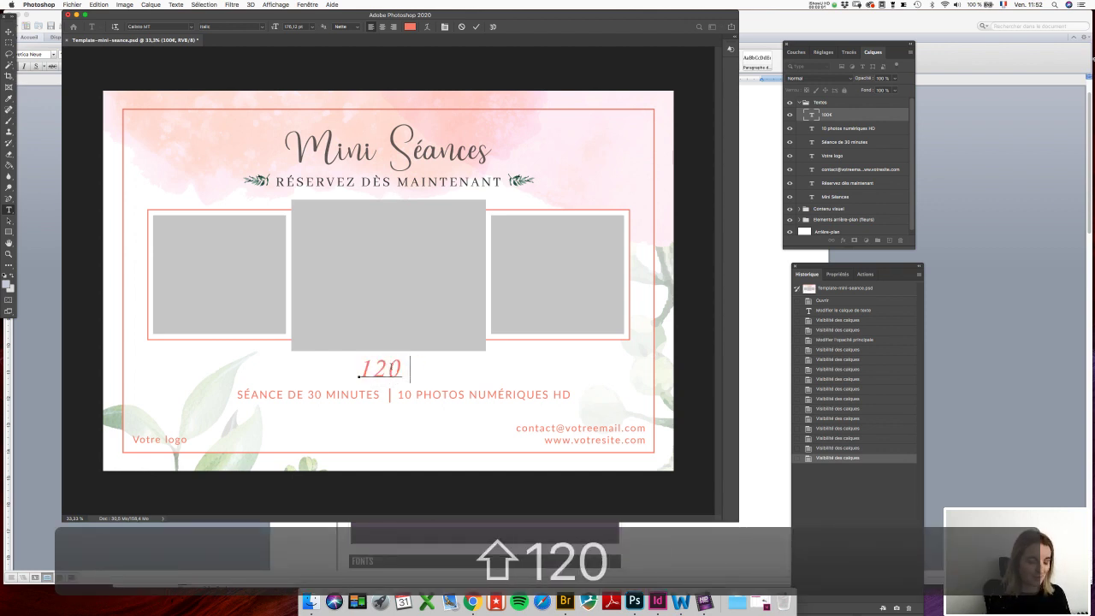
text(€)
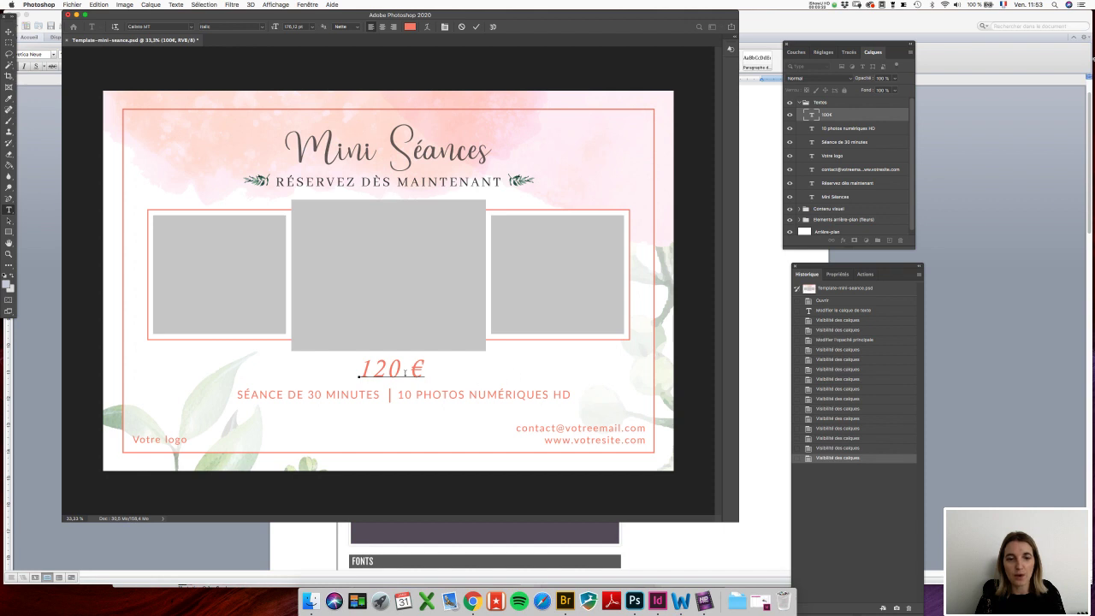
click(8, 32)
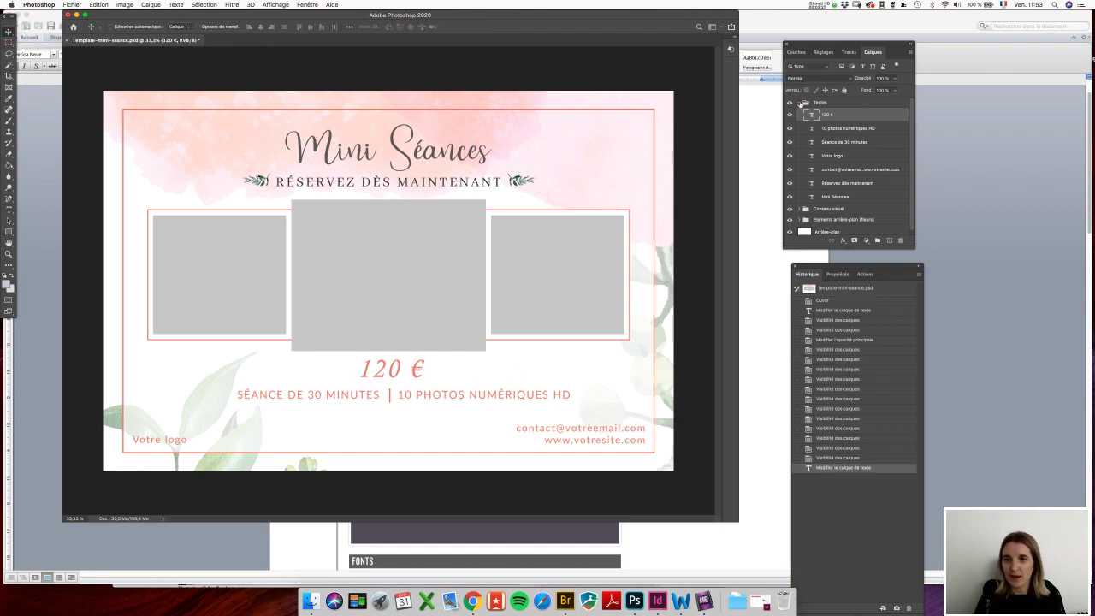
Collapse the Textes group, expand Contenu visuel, and toggle Rectangle 4 off and on to identify it
click(799, 102)
click(800, 113)
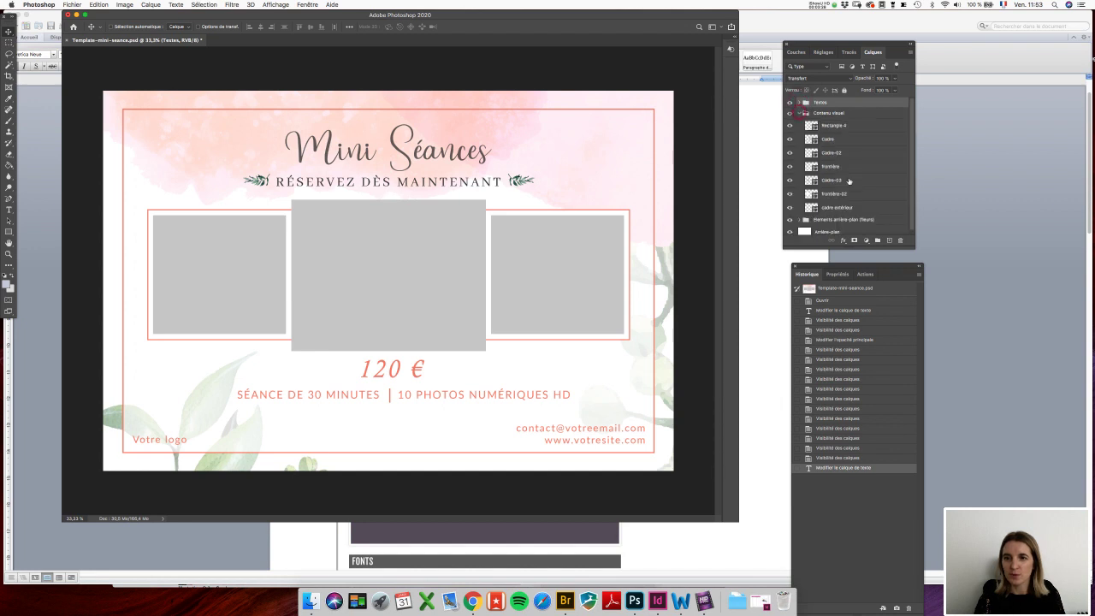
click(789, 126)
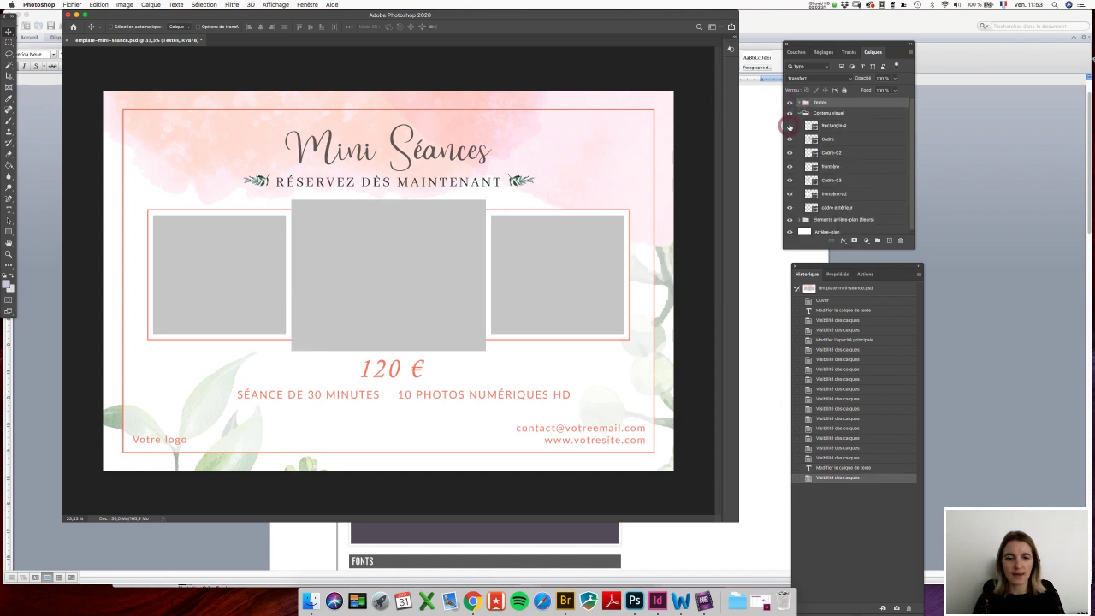
click(789, 125)
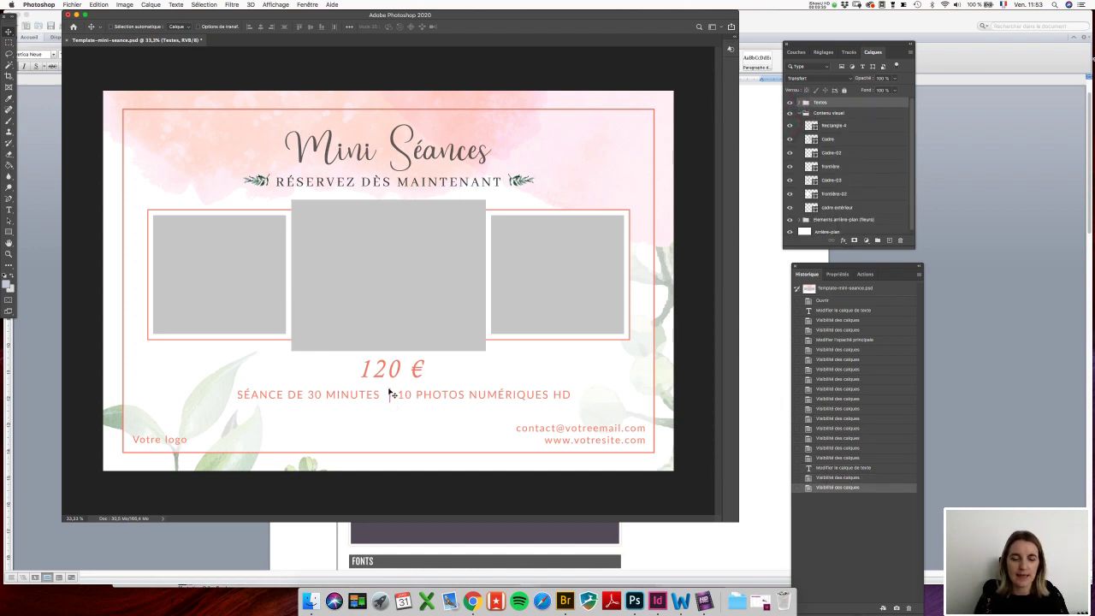
Select the Rectangle 4 layer, the separator between the two offer texts, and open its fill colour options in the shape properties
click(812, 126)
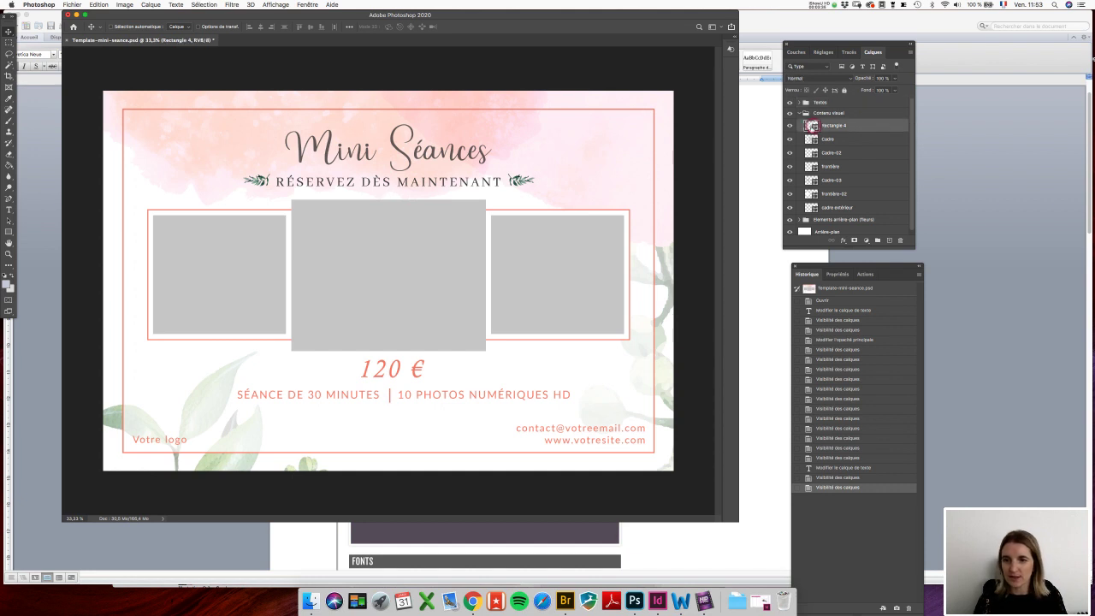
click(838, 275)
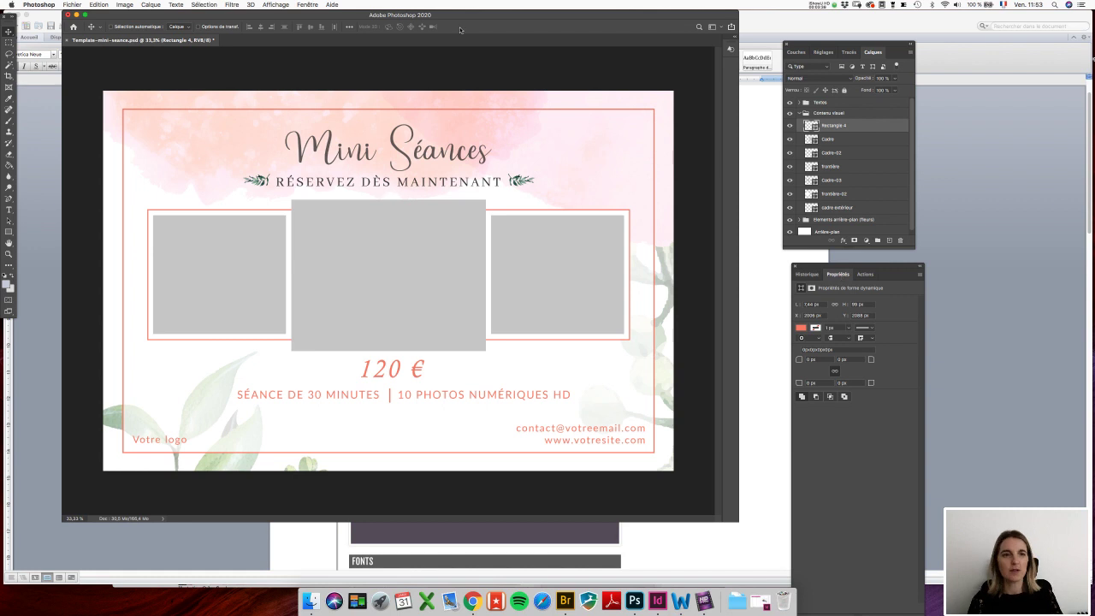
click(306, 5)
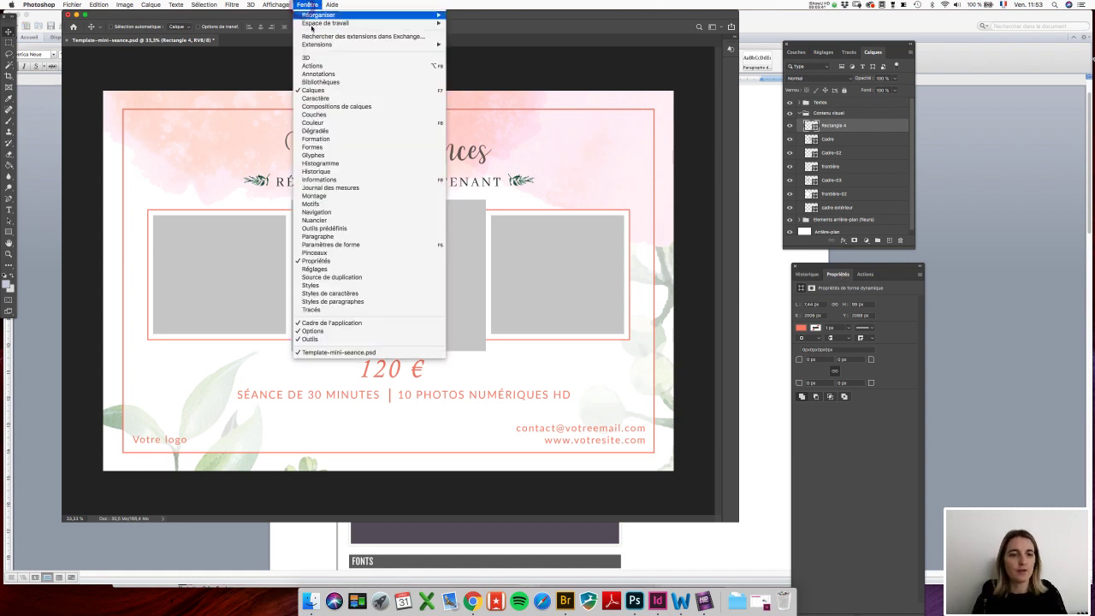
click(861, 445)
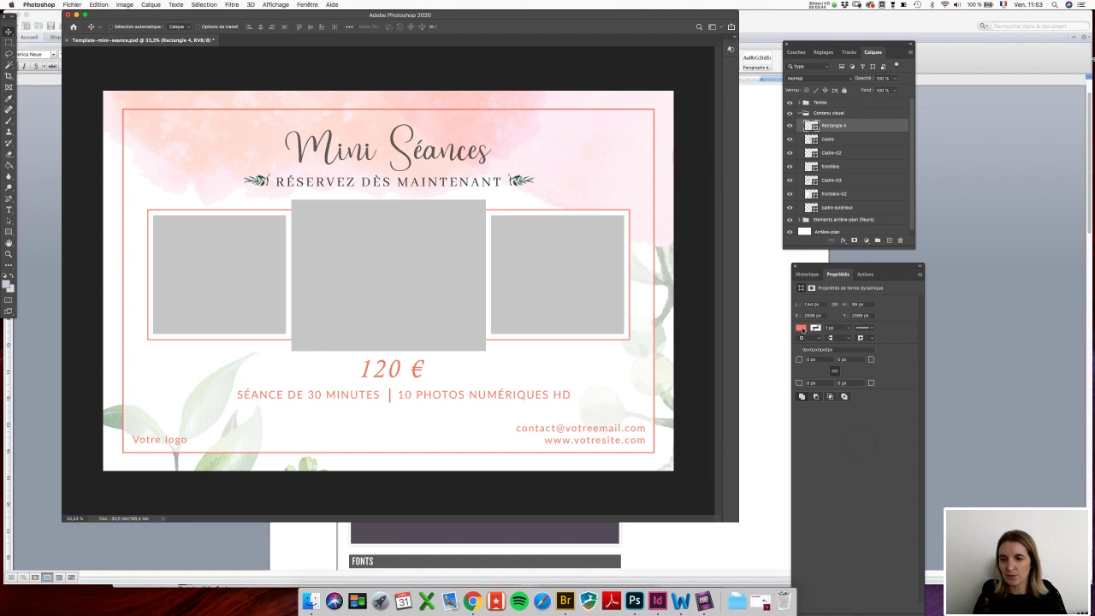
click(802, 329)
click(801, 329)
click(801, 329)
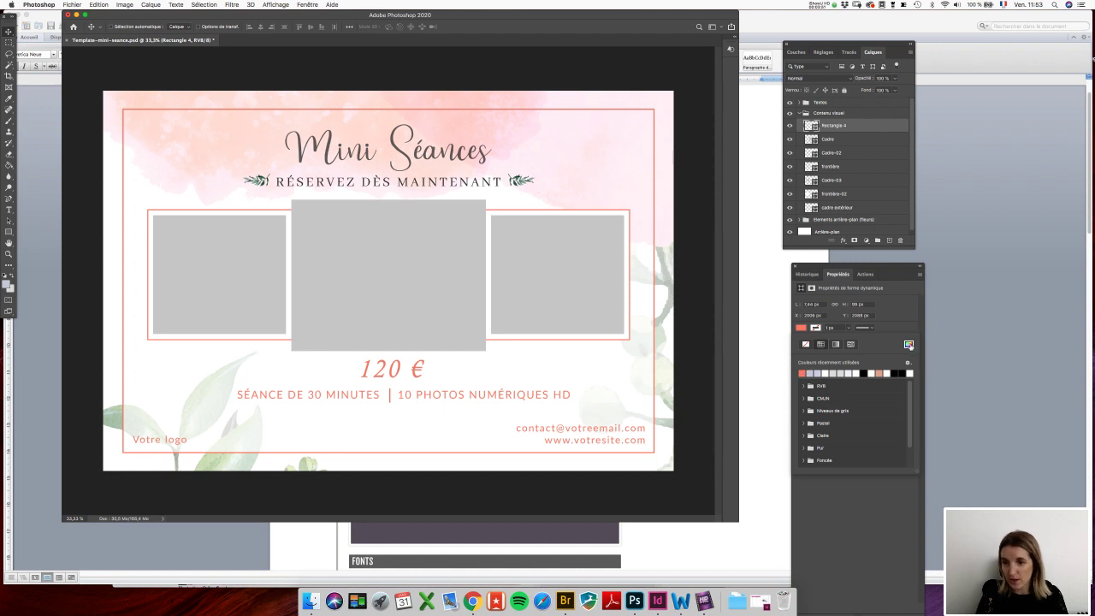
Change Rectangle 4's fill to a saturated orange using the colour picker
click(908, 344)
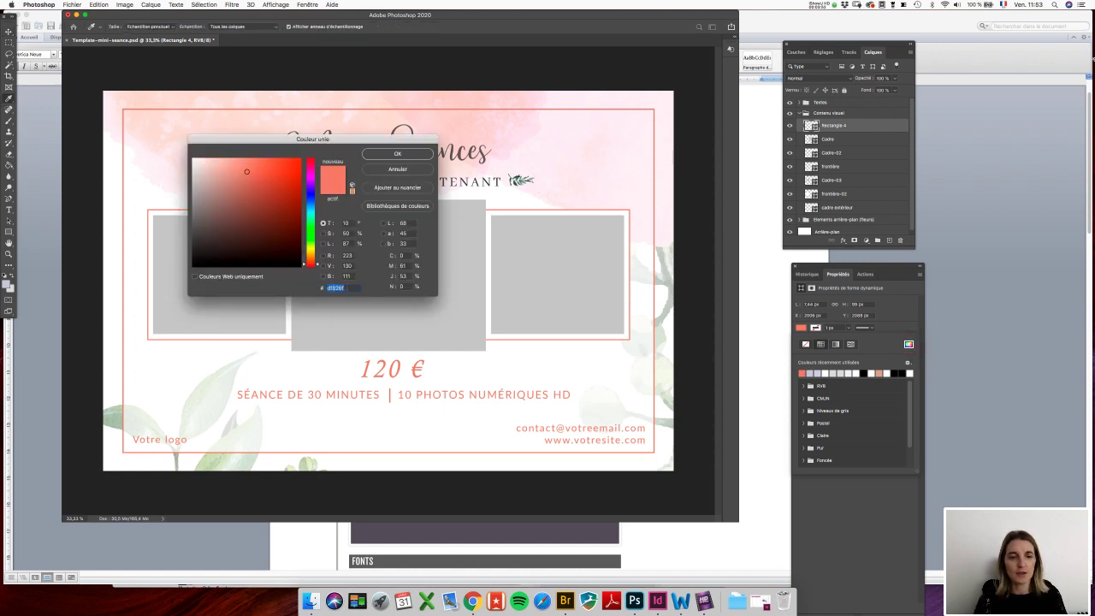
double_click(336, 288)
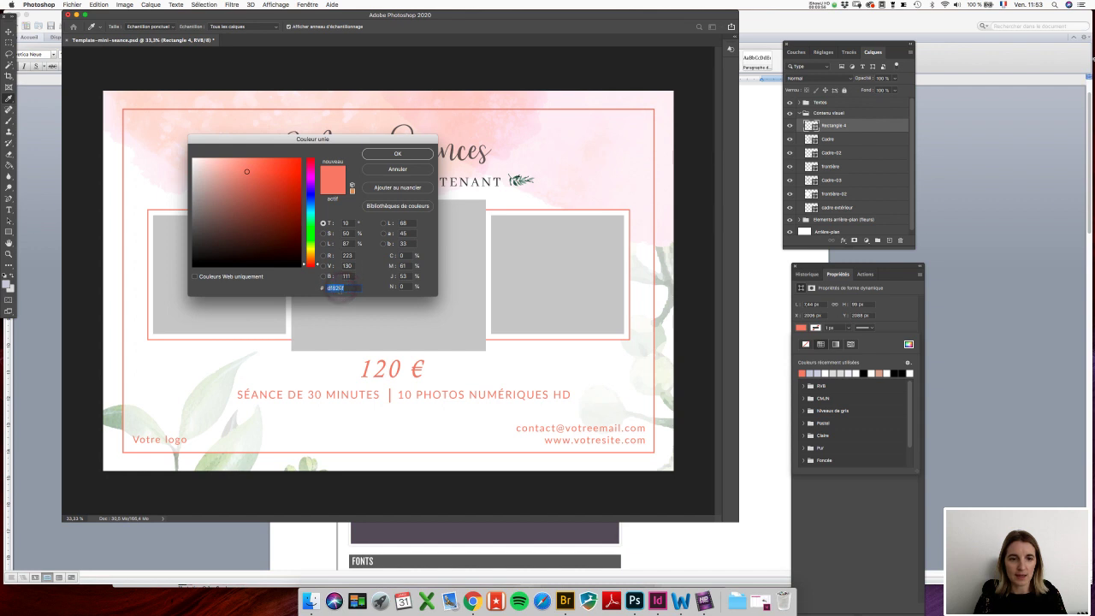
drag(315, 199, 313, 258)
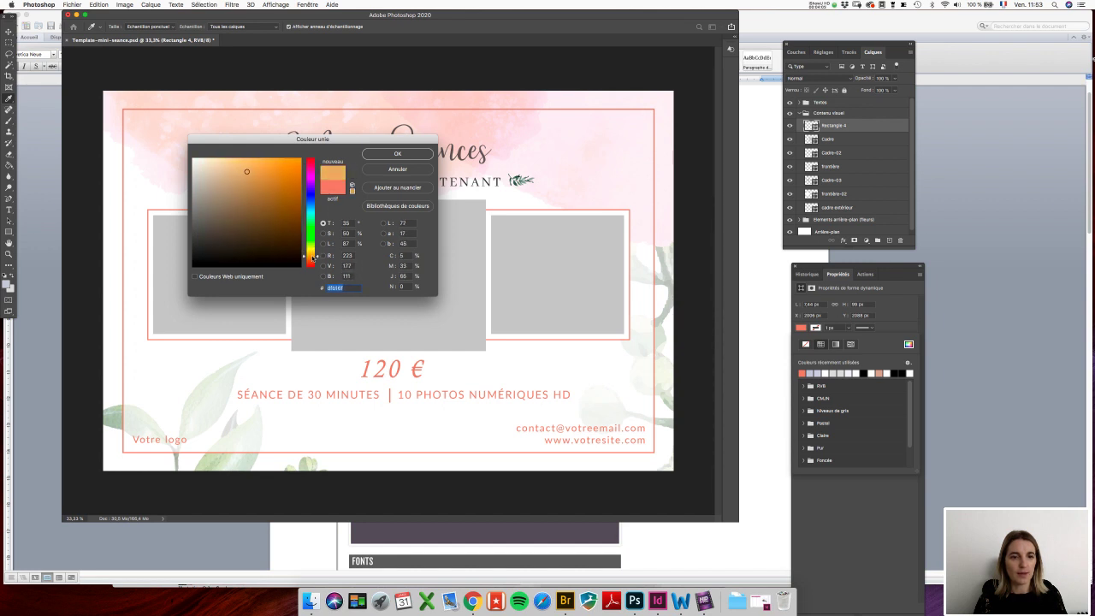
drag(283, 163, 278, 158)
click(387, 154)
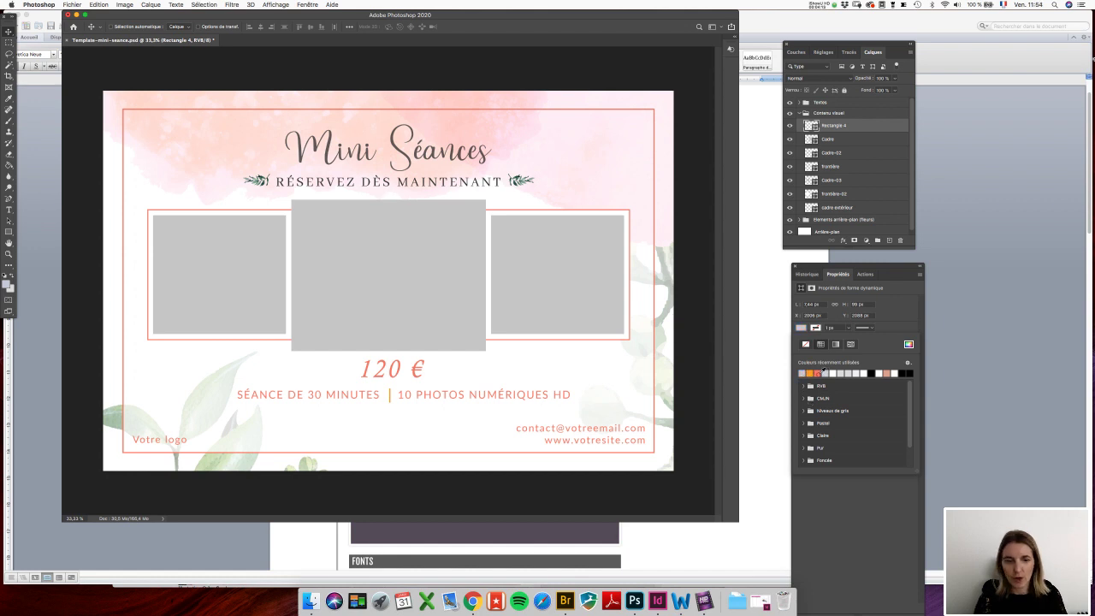
Fill Rectangle 4 with the pale lavender swatch from the recently used colours
click(825, 373)
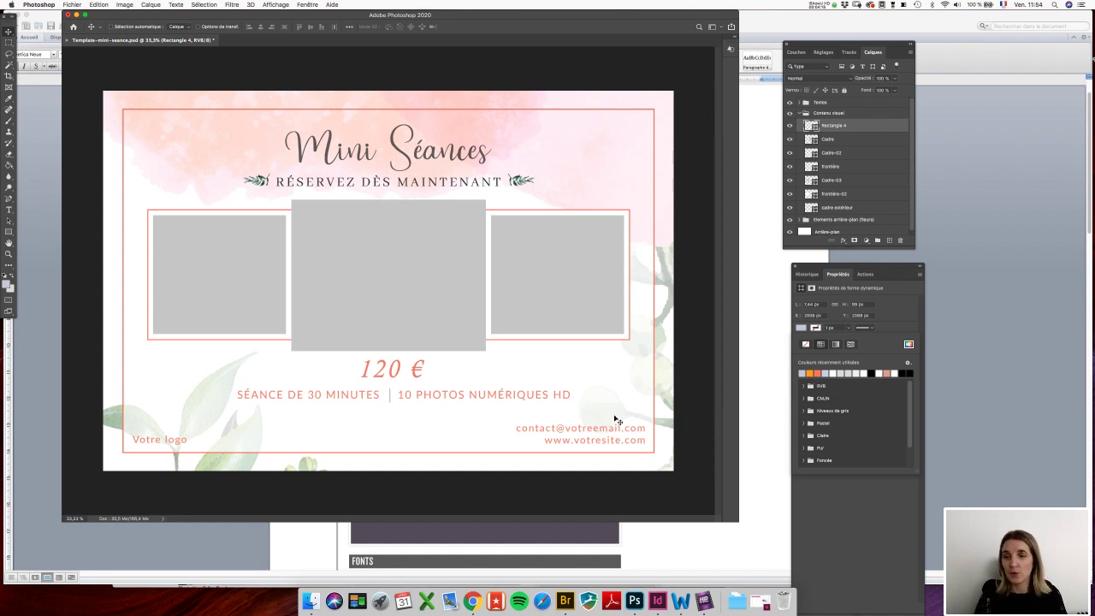
key(t)
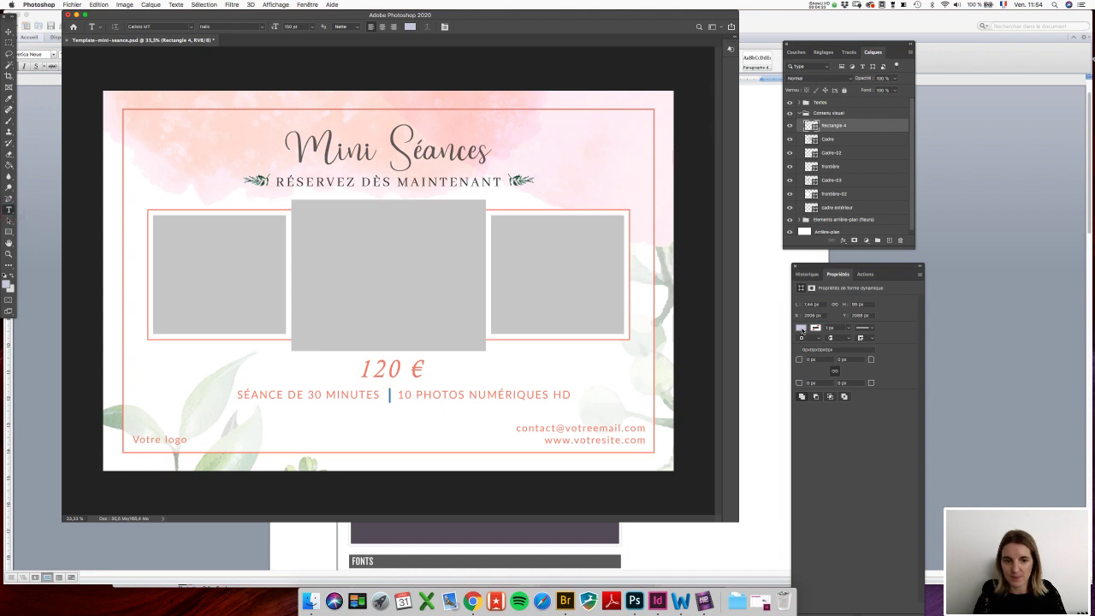
click(801, 327)
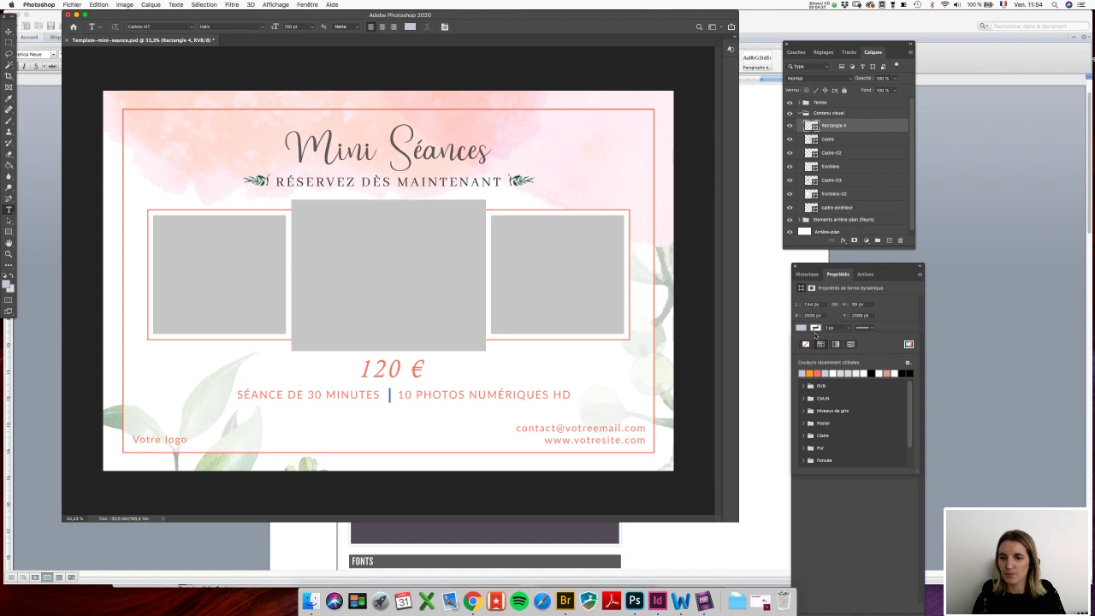
click(838, 141)
click(835, 125)
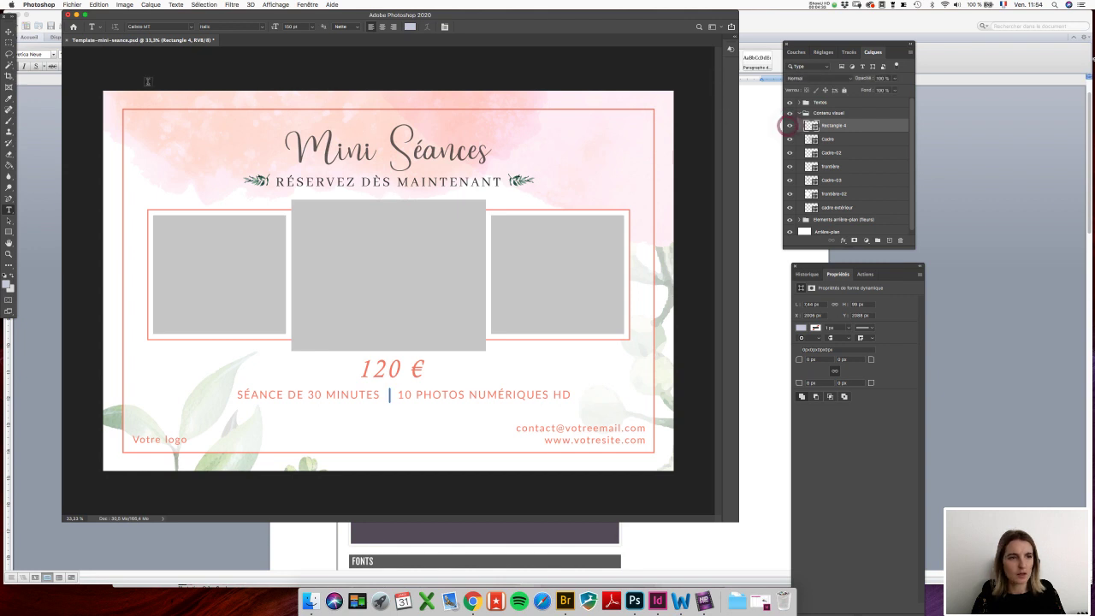
key(m)
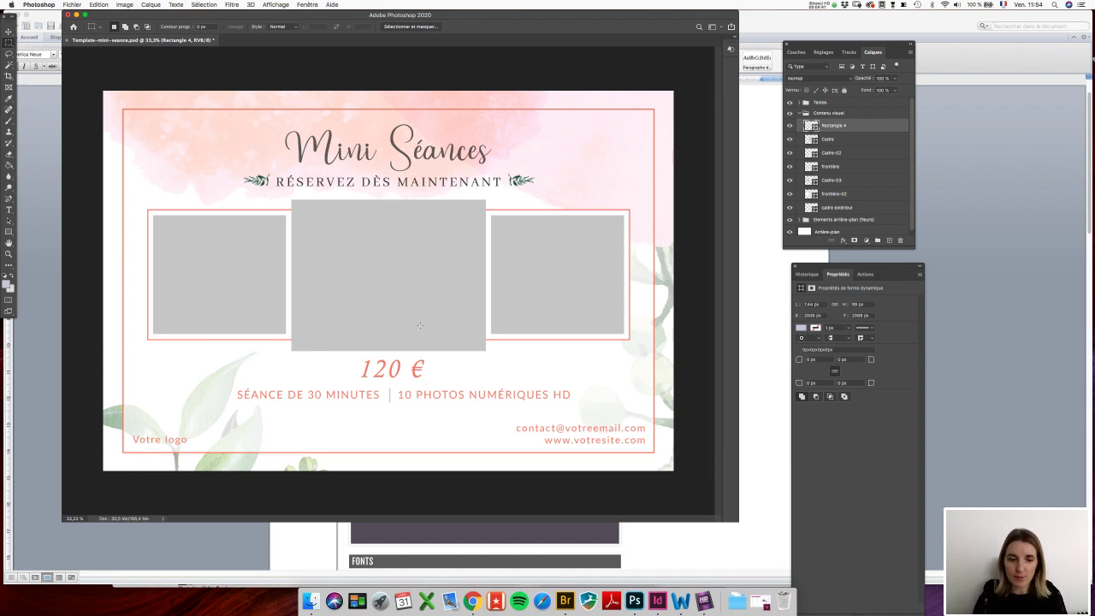
Copy the hex code caccdc of Rectangle 4's fill from the colour picker and close the picker
click(800, 328)
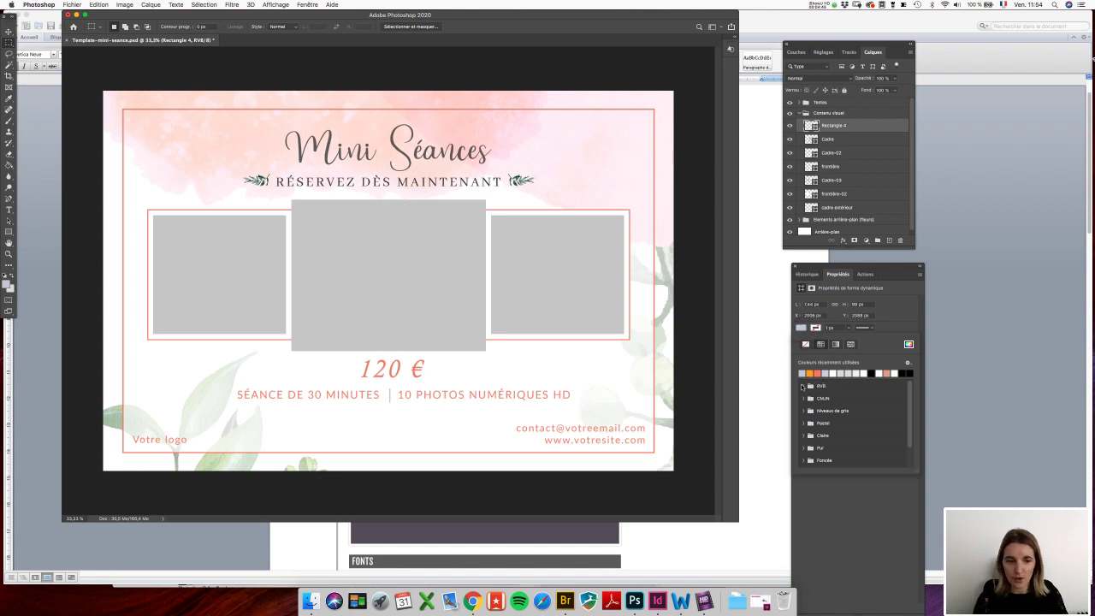
click(801, 328)
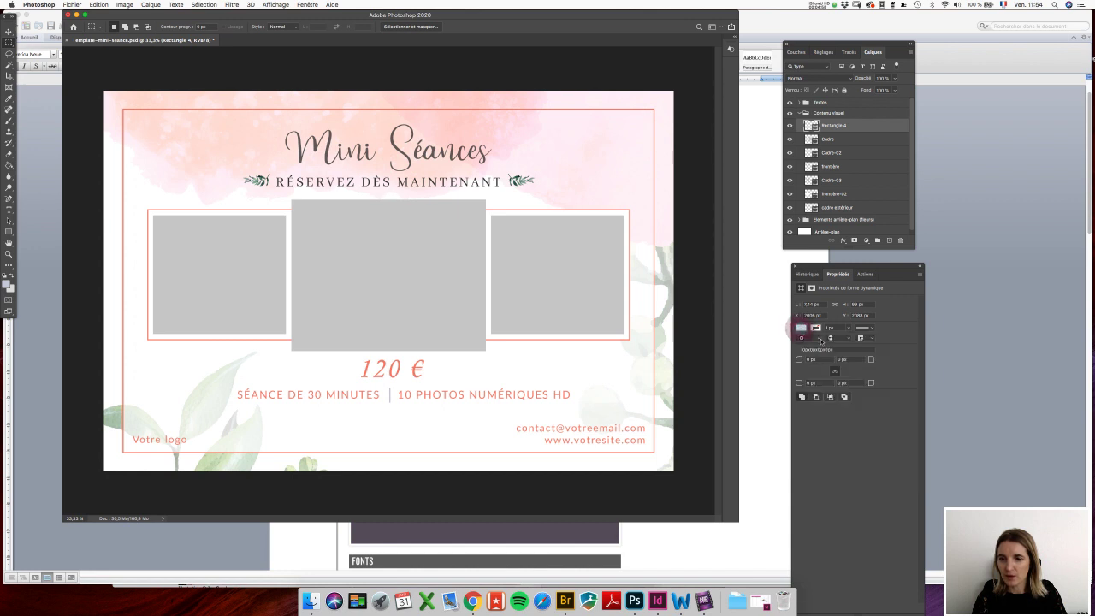
click(889, 343)
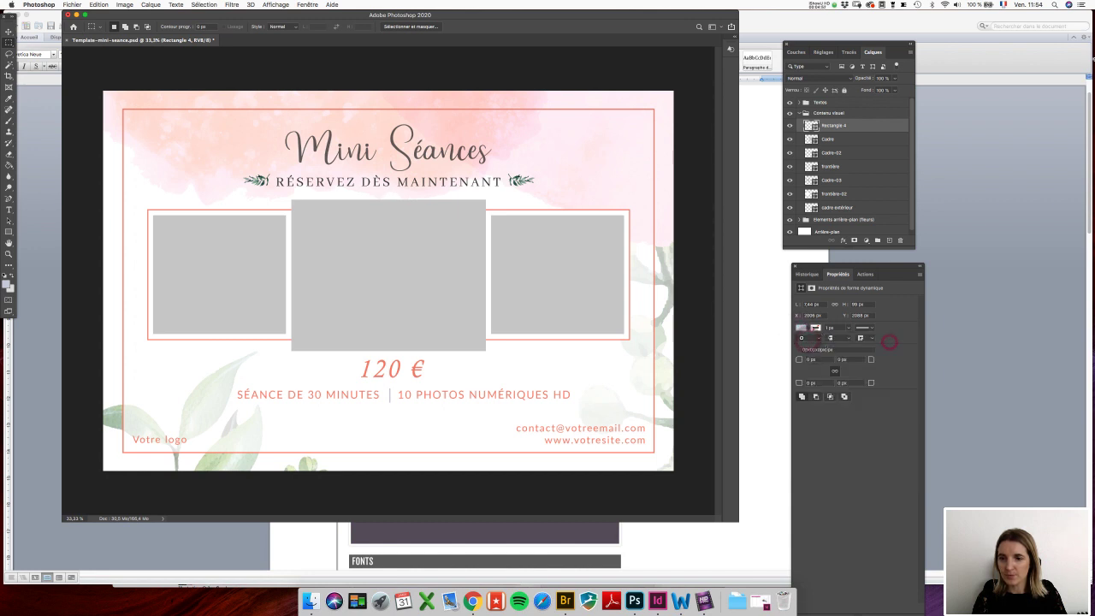
click(800, 328)
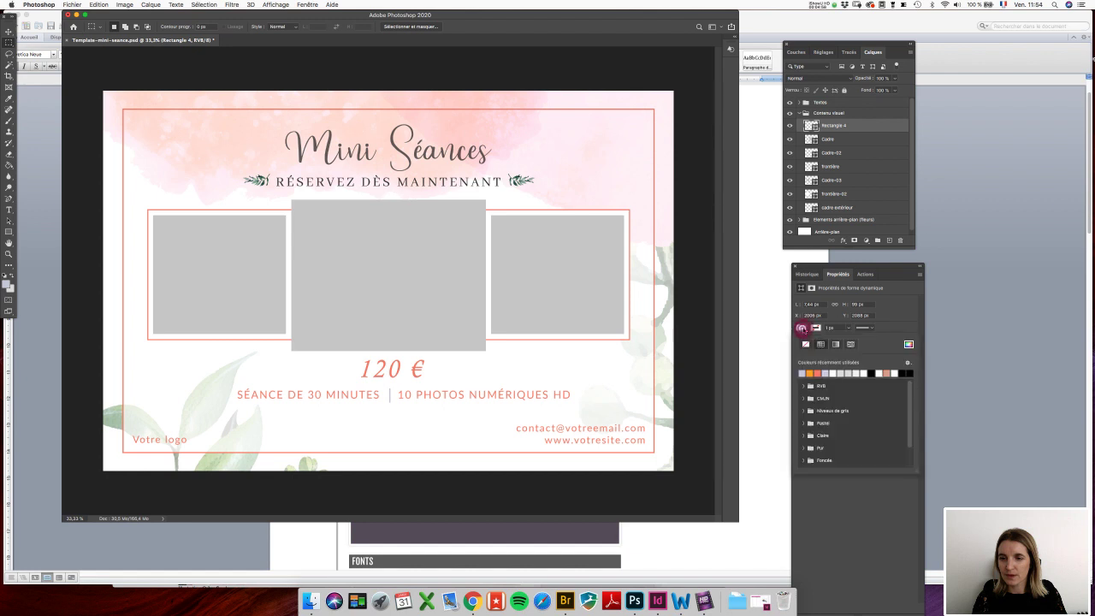
click(908, 344)
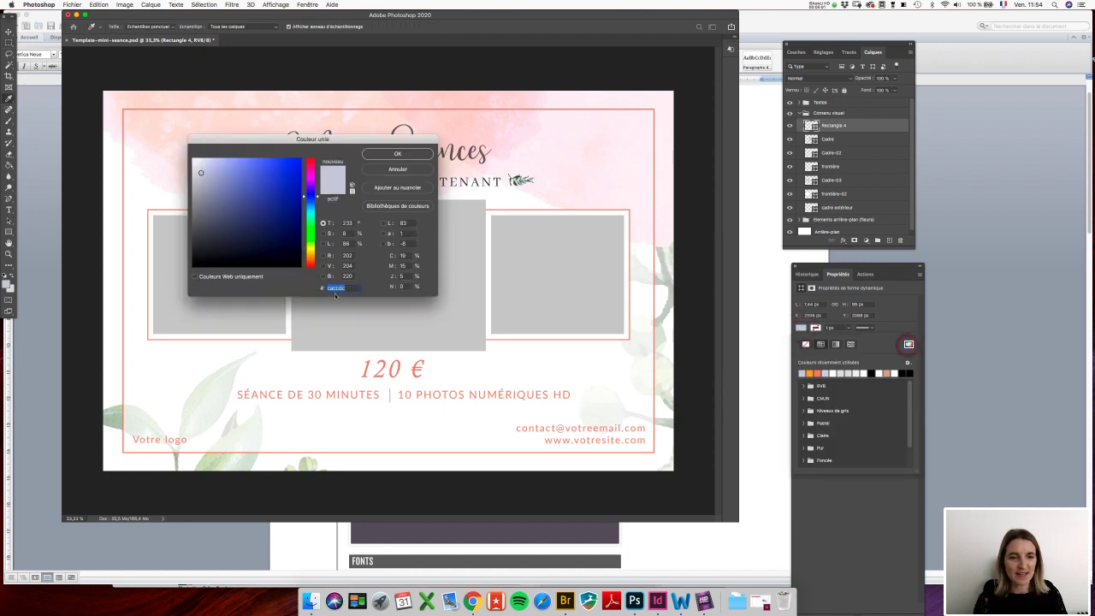
key(super+c)
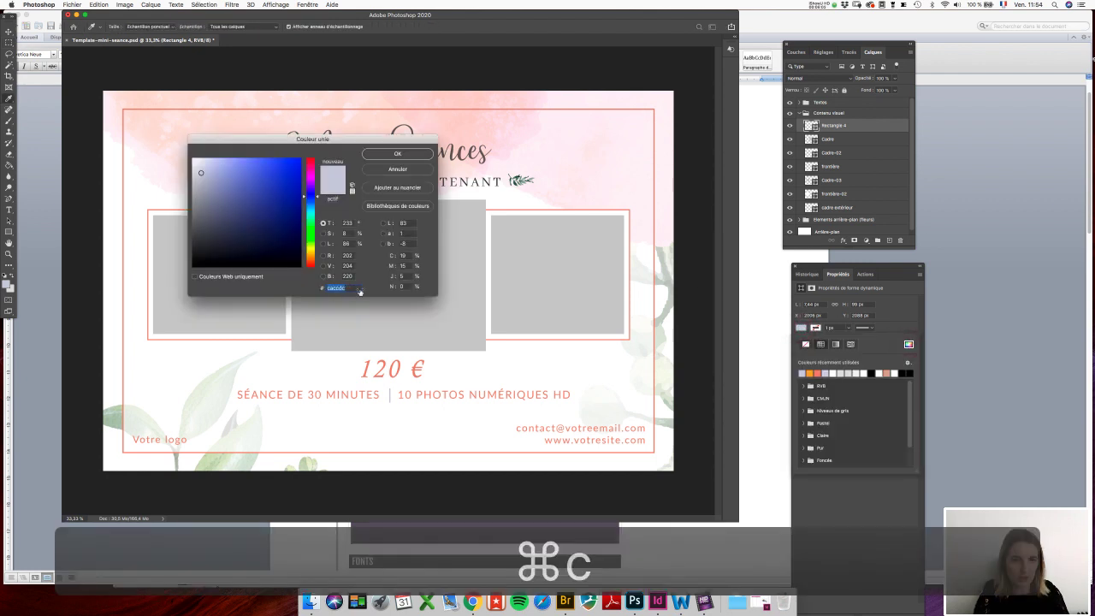
click(383, 156)
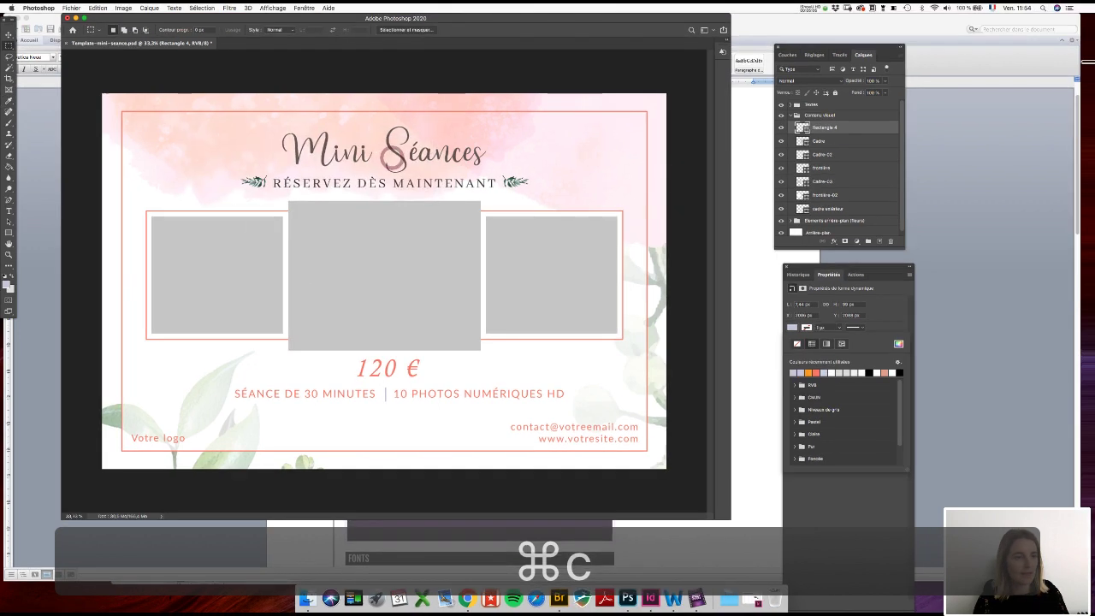
Recolour the "120 €" price text with the copied hex code caccdc and commit the text
click(9, 210)
click(370, 367)
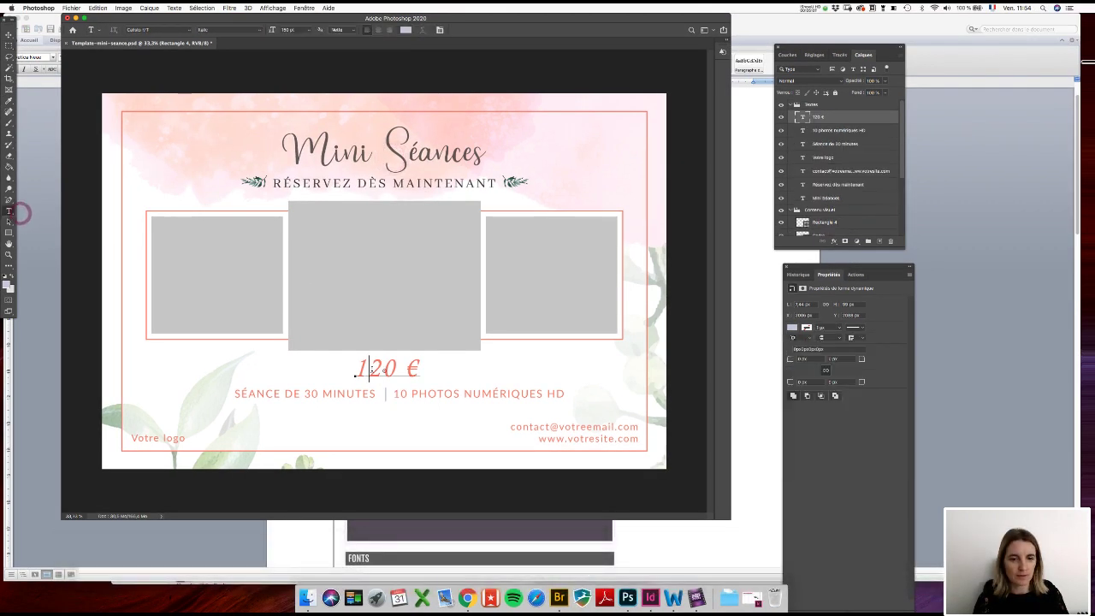
drag(358, 368, 420, 368)
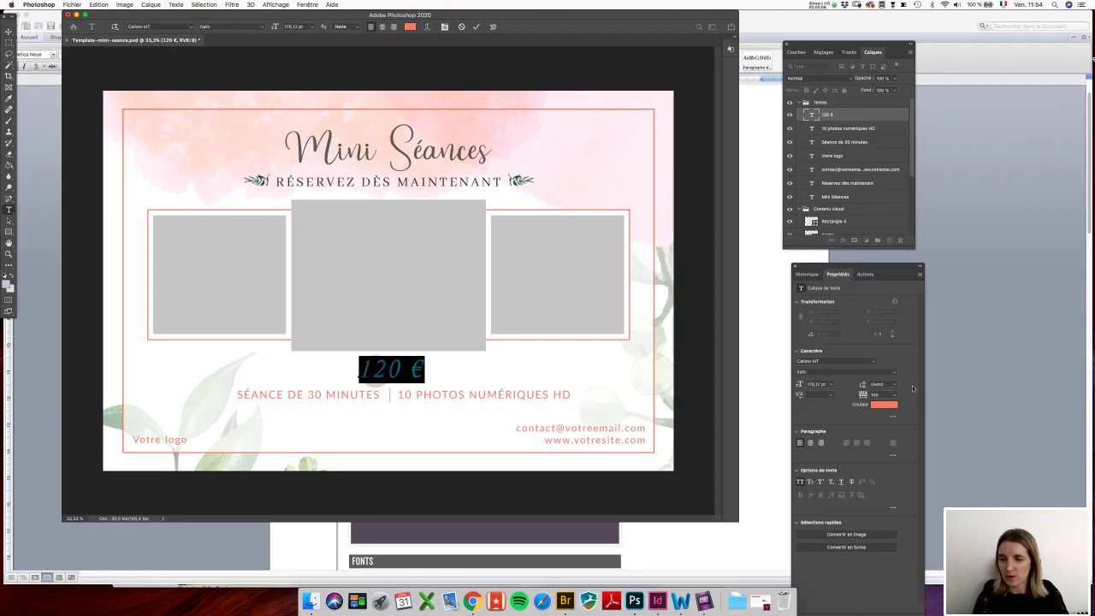
click(884, 404)
key(super+v)
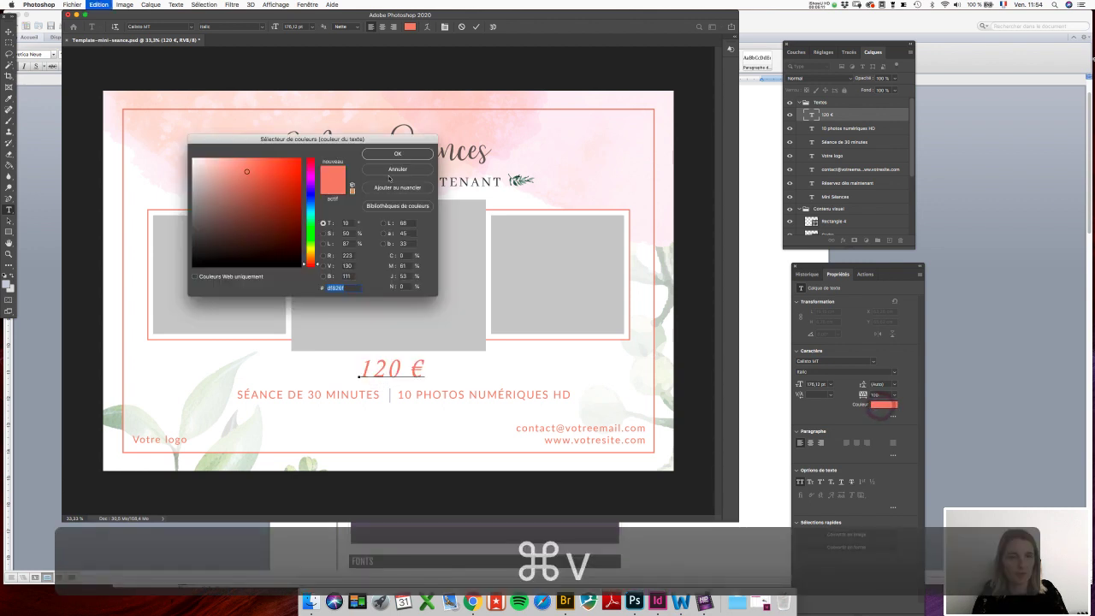
key(Return)
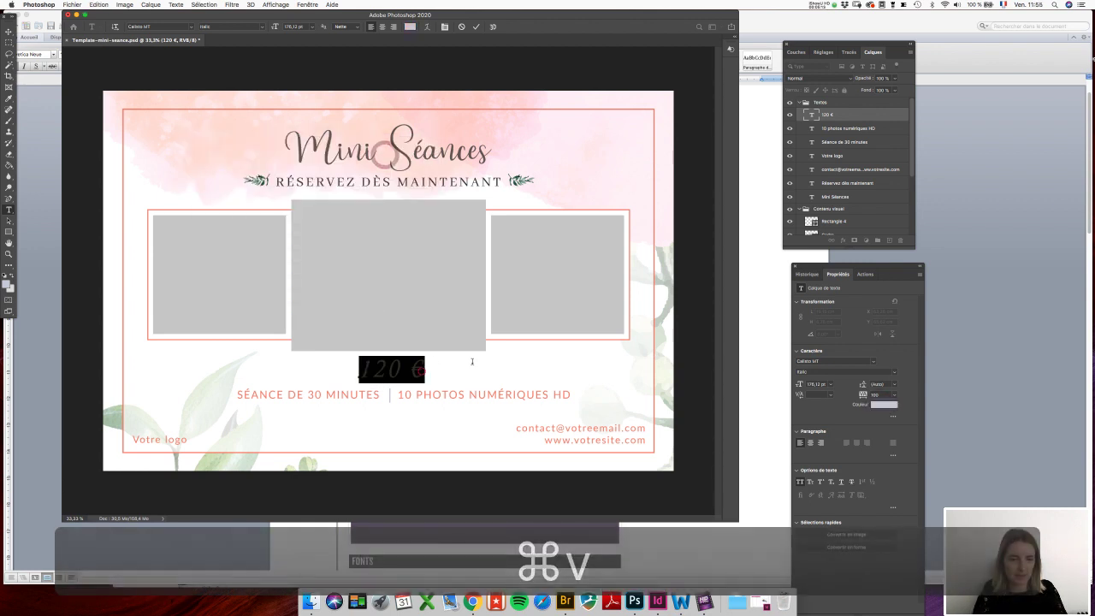
click(421, 368)
click(422, 367)
key(Escape)
key(v)
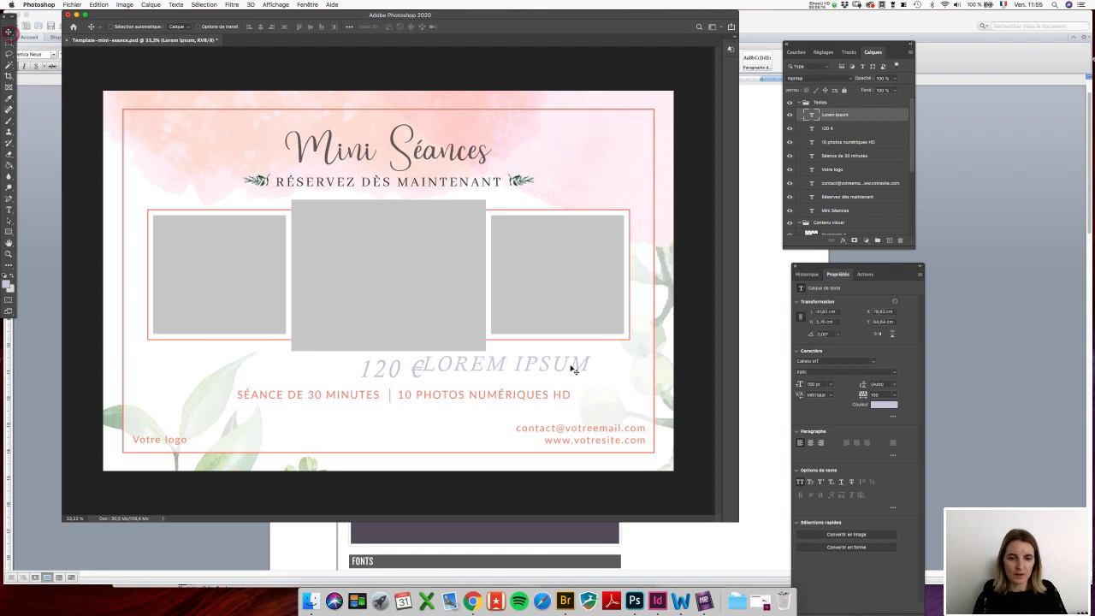
click(789, 114)
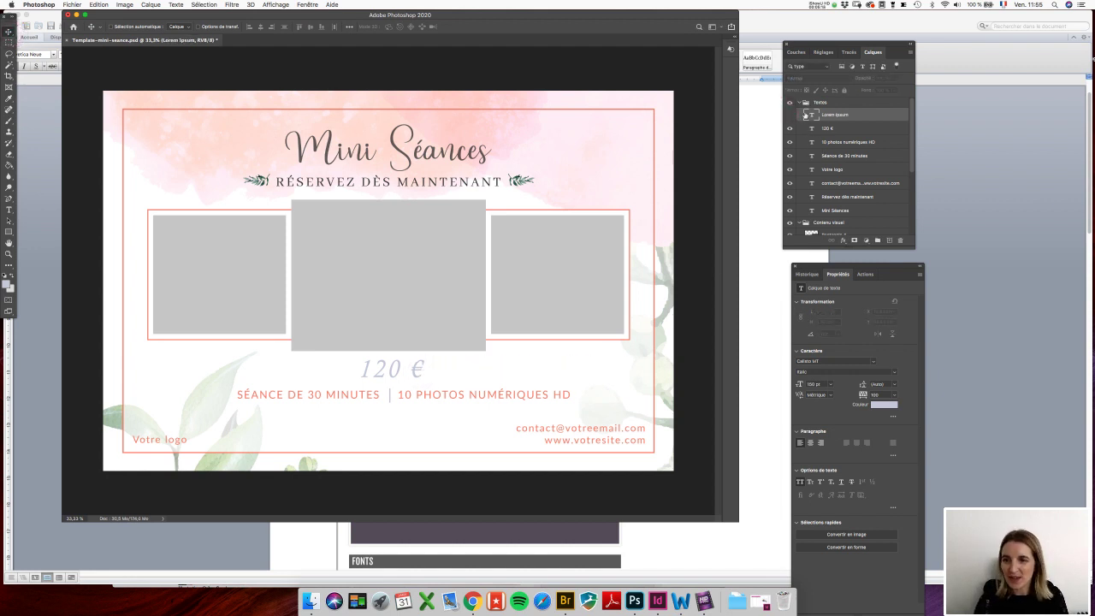
key(BackSpace)
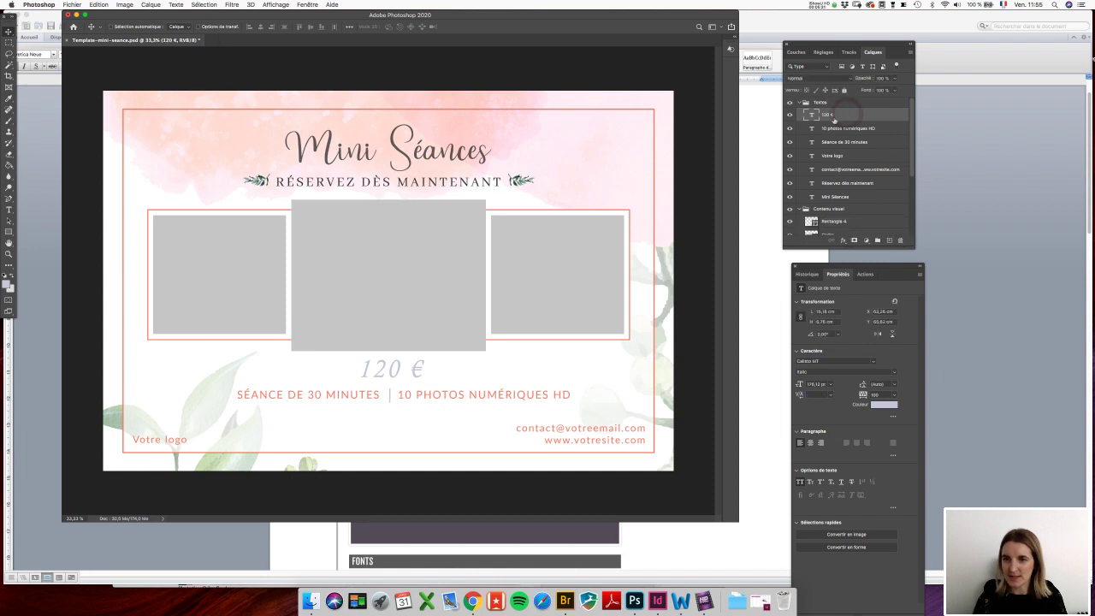
Toggle the visibility of the Cadre and Cadre-02 layers to identify which photo frames they control
scroll(812, 221, down, 3)
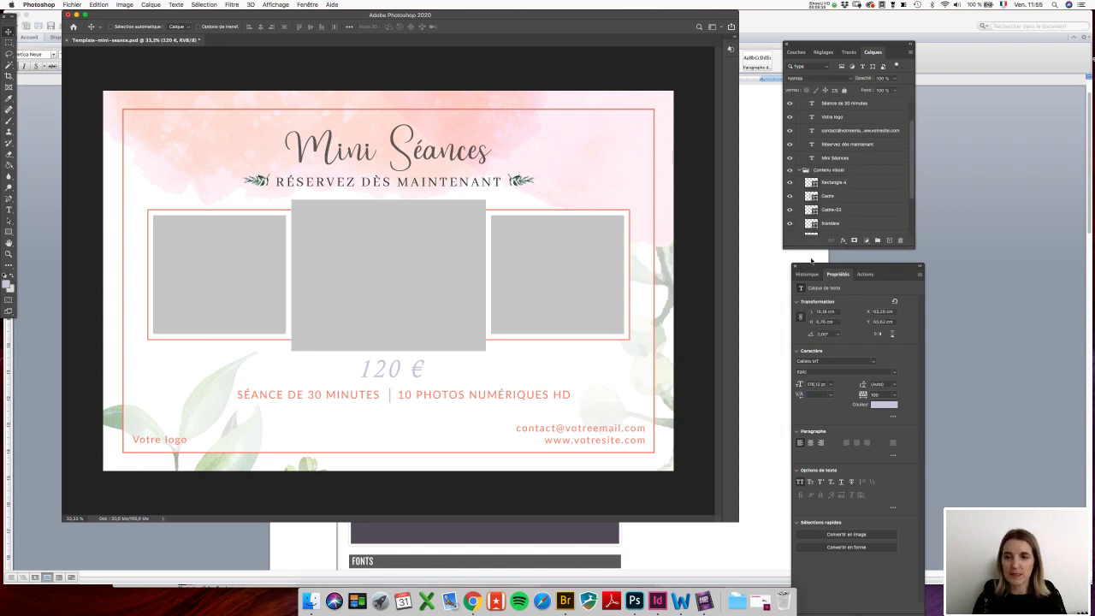
click(828, 198)
scroll(828, 197, down, 1)
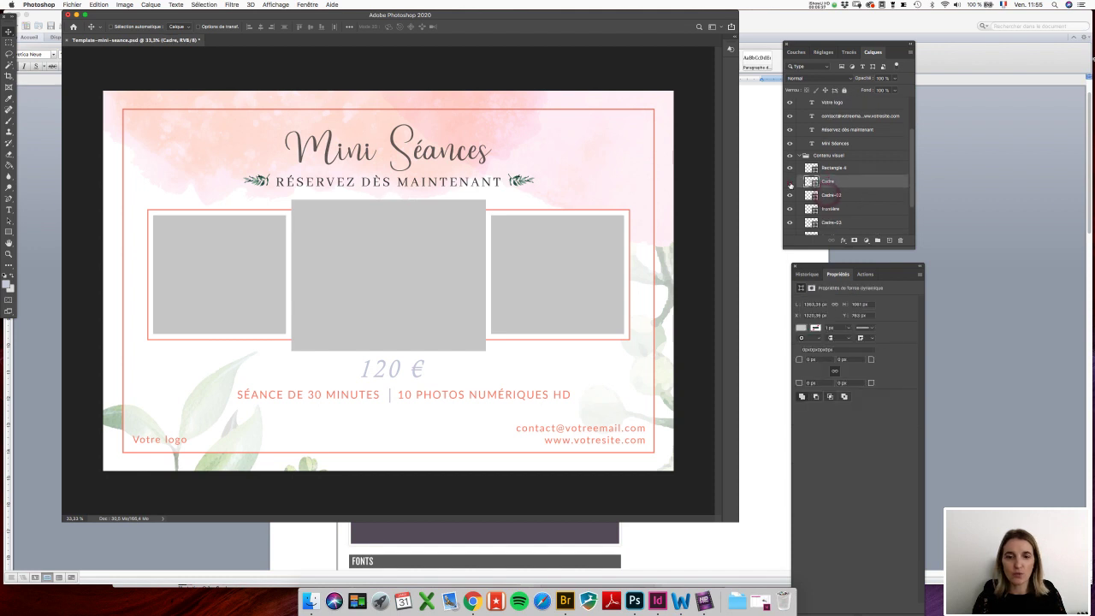
click(788, 182)
click(789, 181)
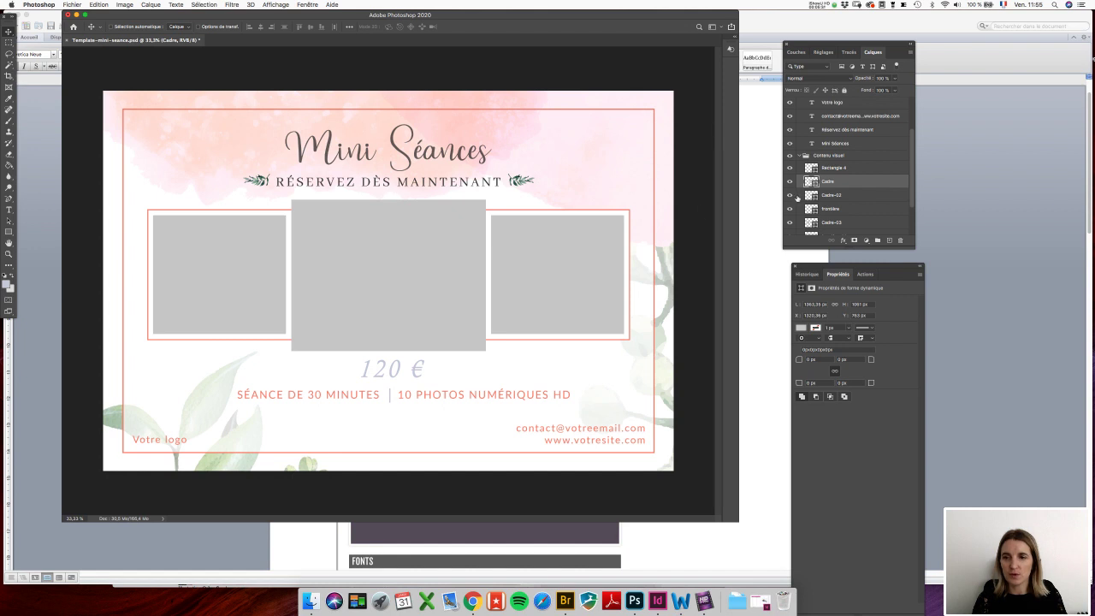
click(789, 195)
click(788, 195)
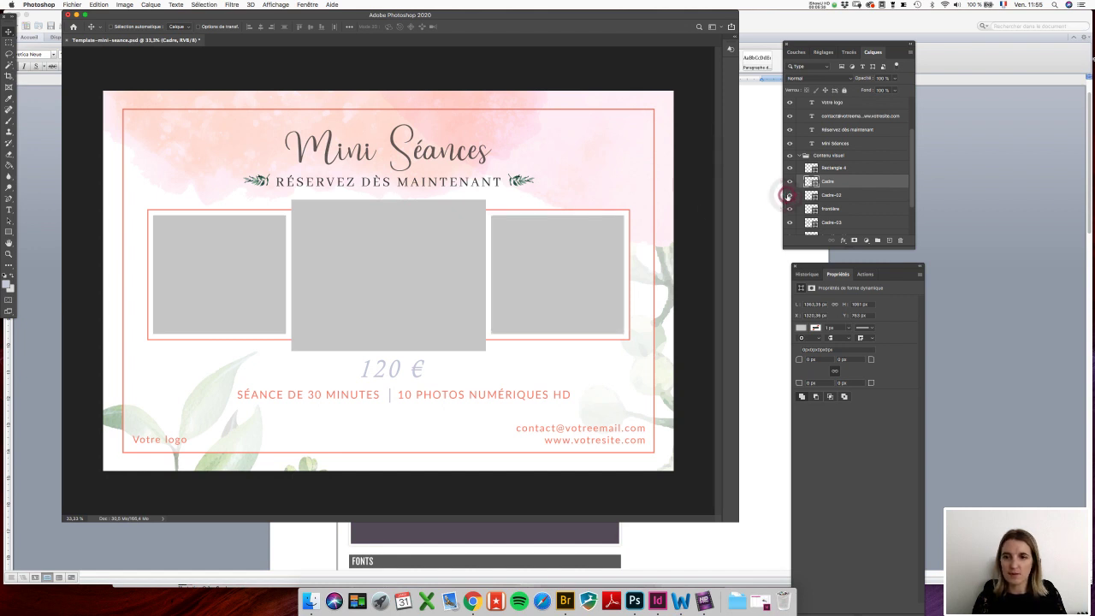
Toggle the visibility of the frontière, Cadre-03 and frontière-02 layers to identify their elements, and select frontière-02
scroll(789, 196, down, 3)
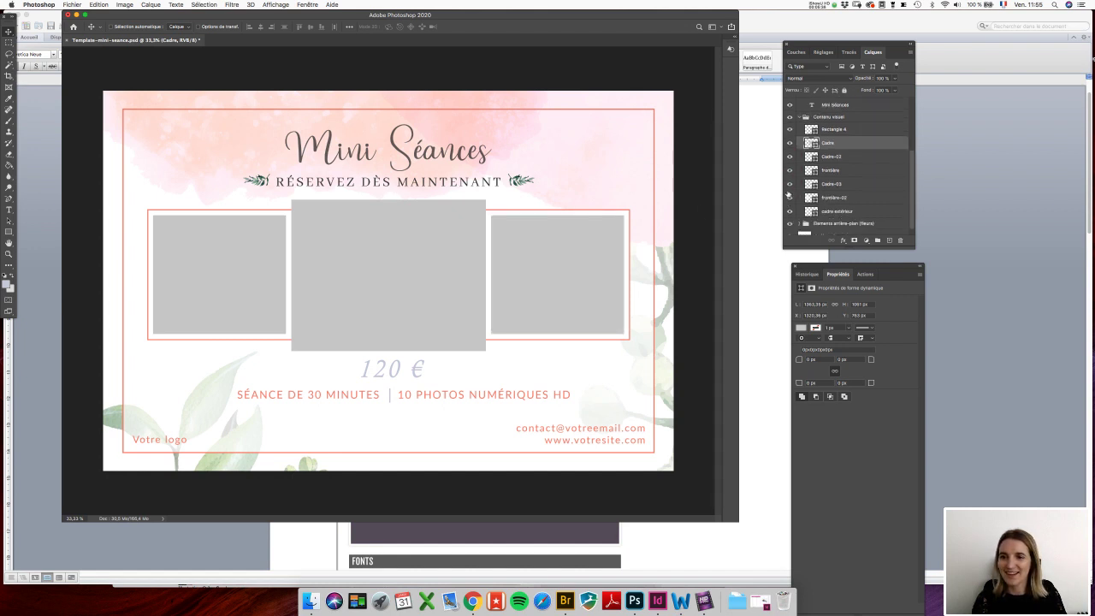
click(789, 170)
click(788, 170)
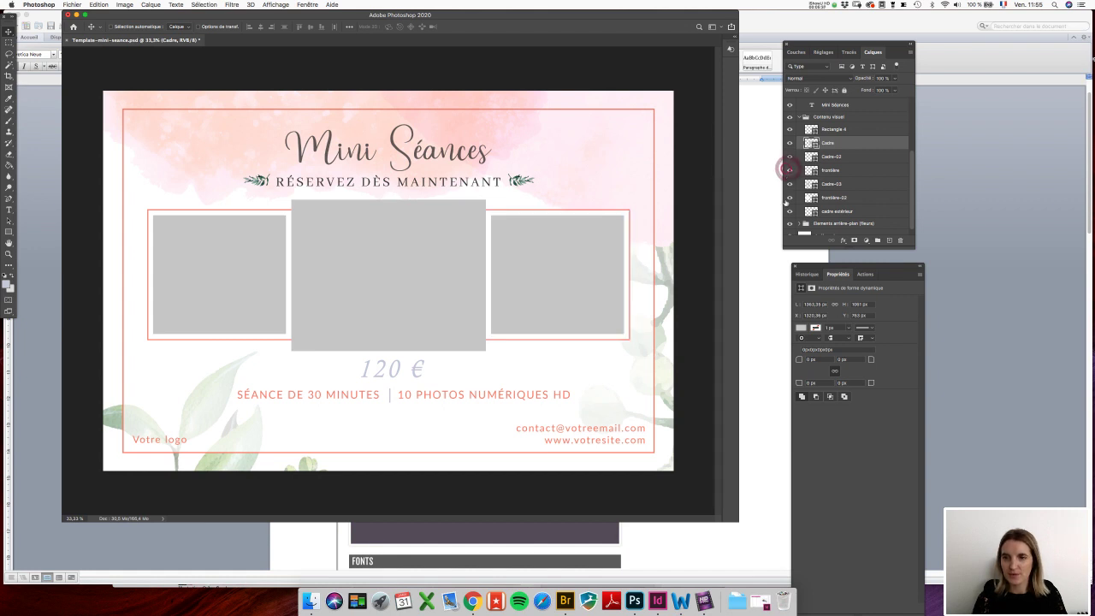
click(789, 184)
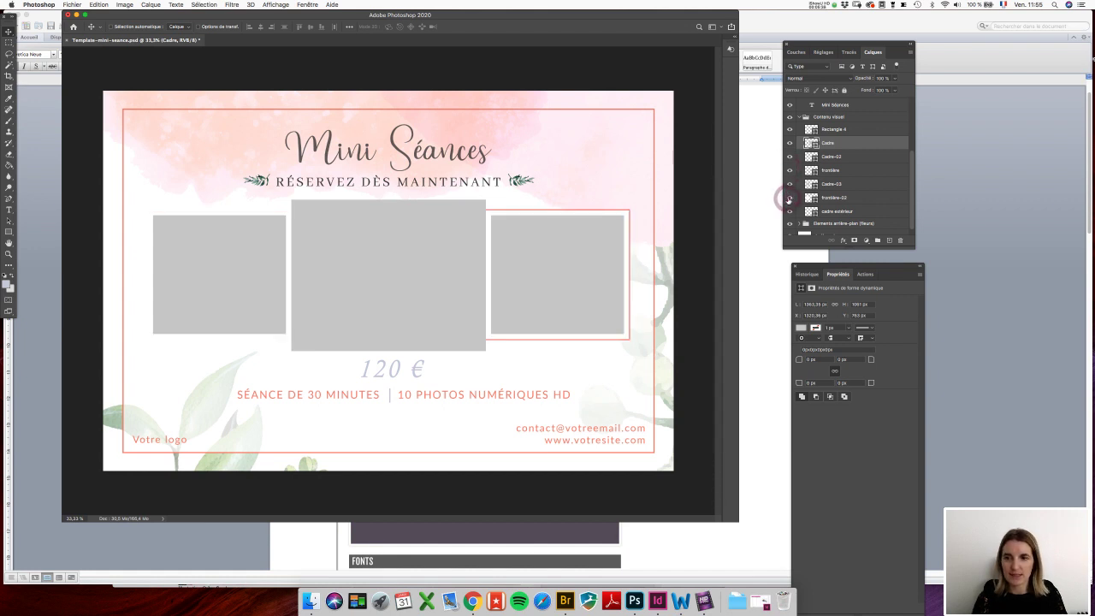
click(788, 198)
click(811, 197)
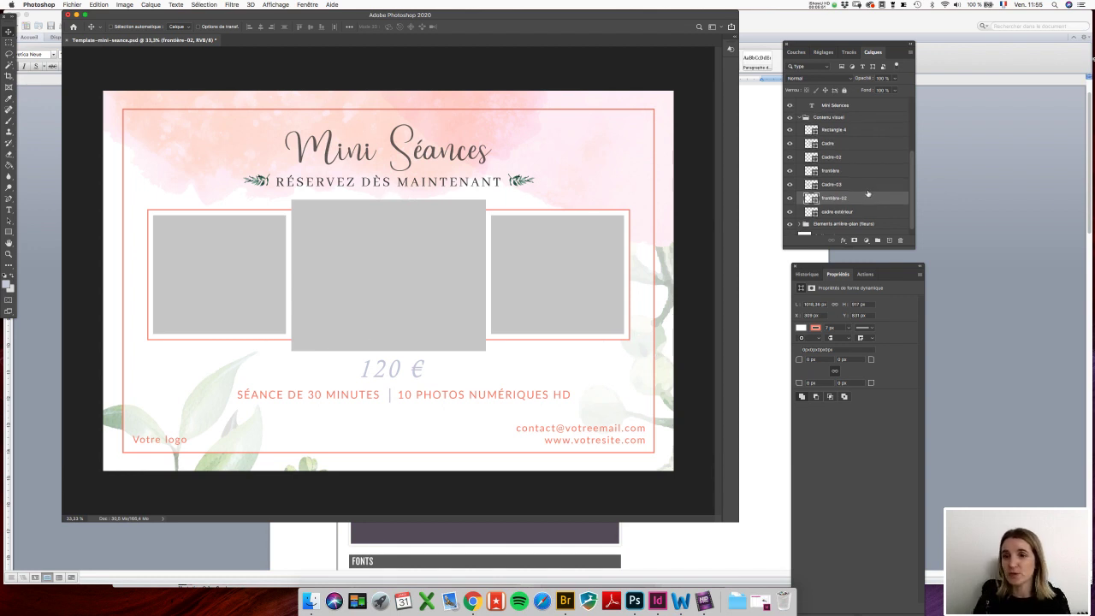
scroll(867, 192, up, 1)
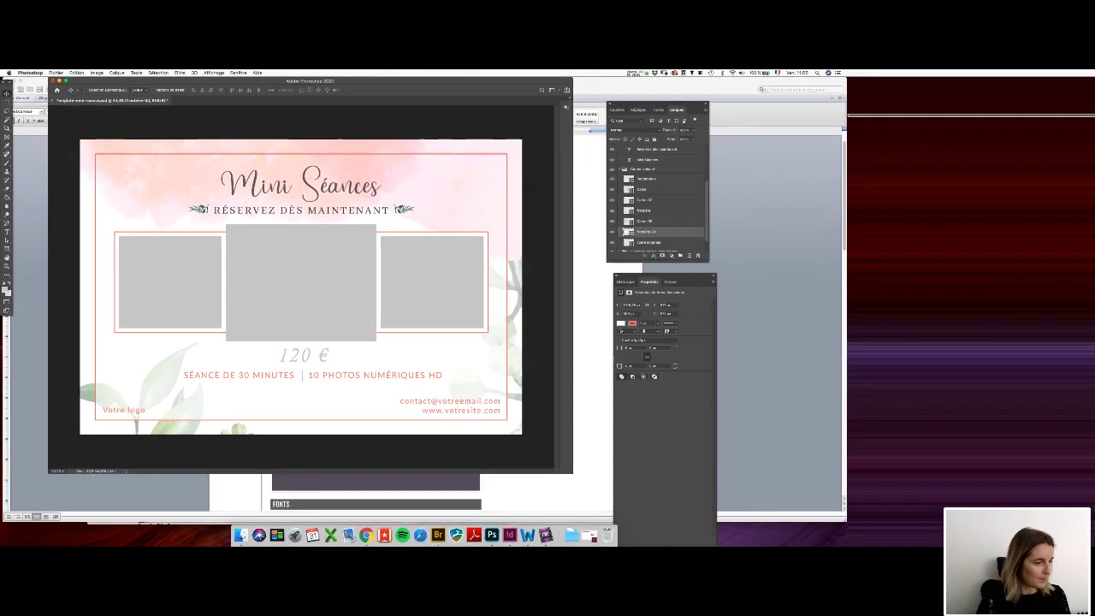
Place the girl's black-and-white portrait into the template, accept it in Camera Raw and fit it roughly over the central frame
key(super+Tab)
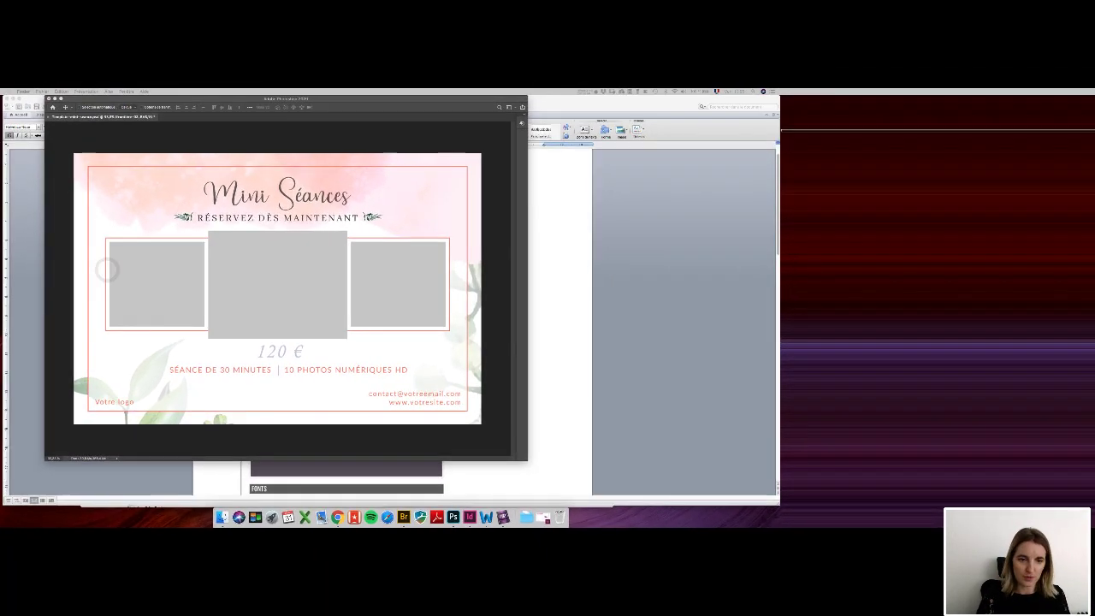
drag(3, 341, 308, 277)
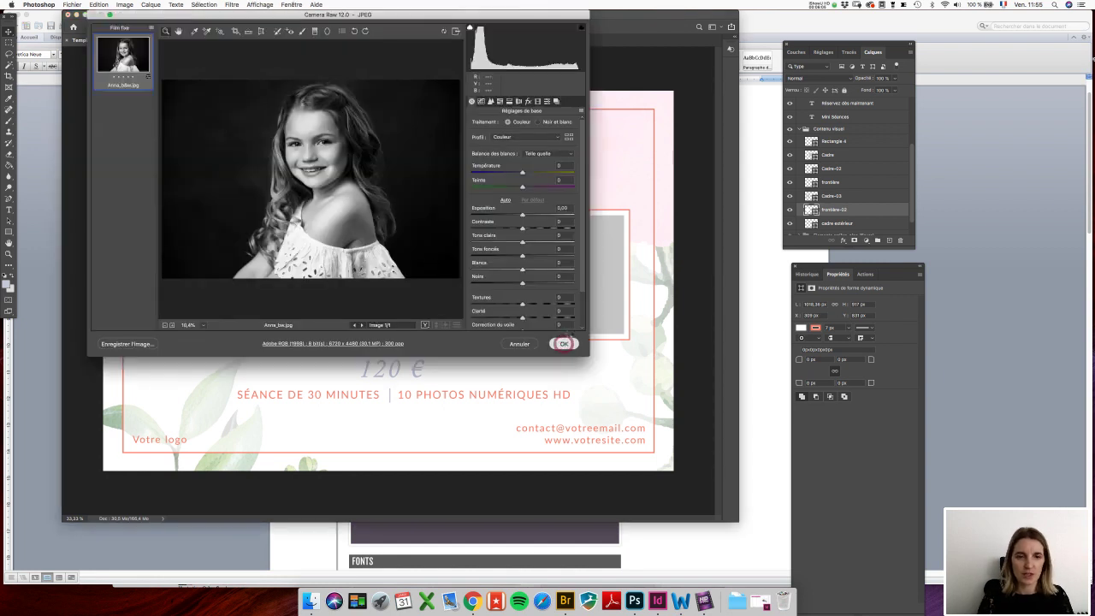
click(564, 344)
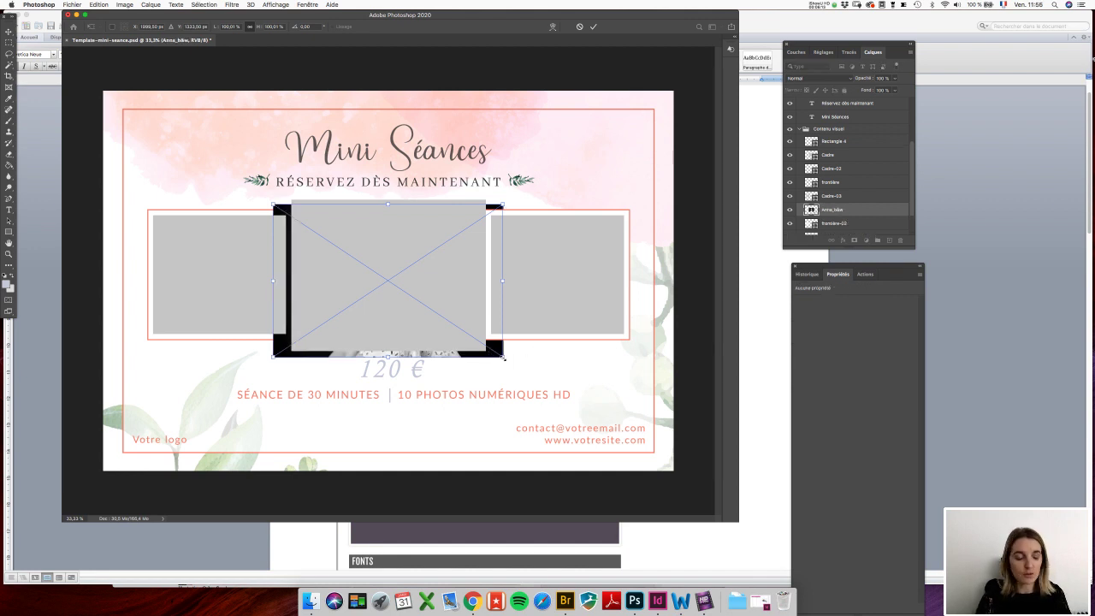
mouse_move(503, 357)
mouse_down()
mouse_move(485, 335)
mouse_move(482, 351)
mouse_move(493, 350)
mouse_up()
mouse_move(274, 206)
mouse_down()
mouse_move(264, 197)
mouse_move(275, 209)
mouse_up()
key(Return)
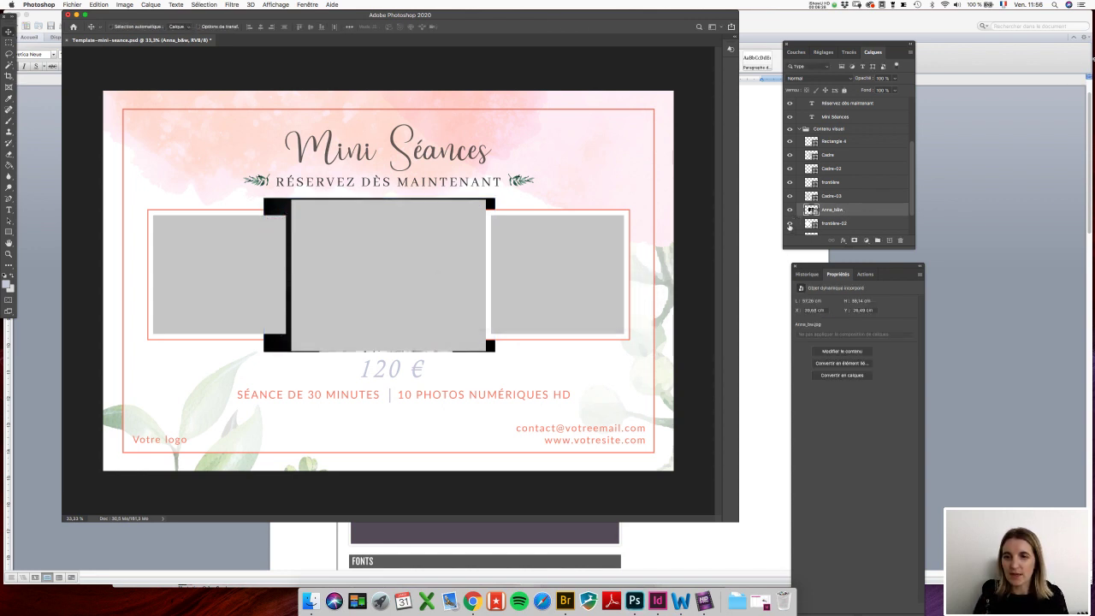
Toggle the cadre extérieur and Cadre layers to identify the layer that forms the large central photo frame
scroll(789, 224, down, 1)
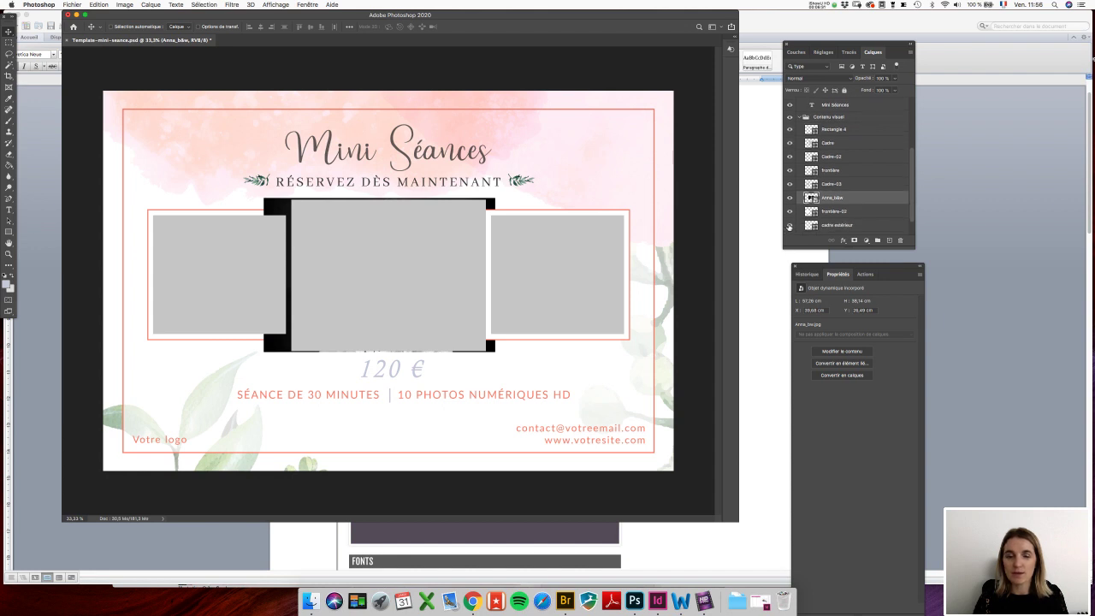
click(789, 225)
click(788, 225)
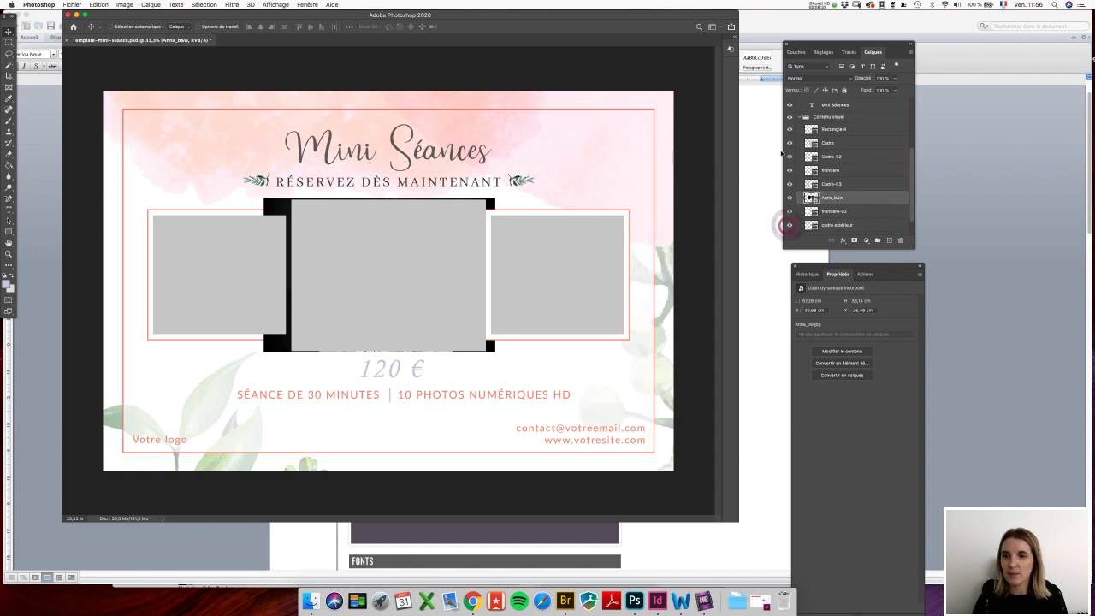
click(789, 143)
click(789, 143)
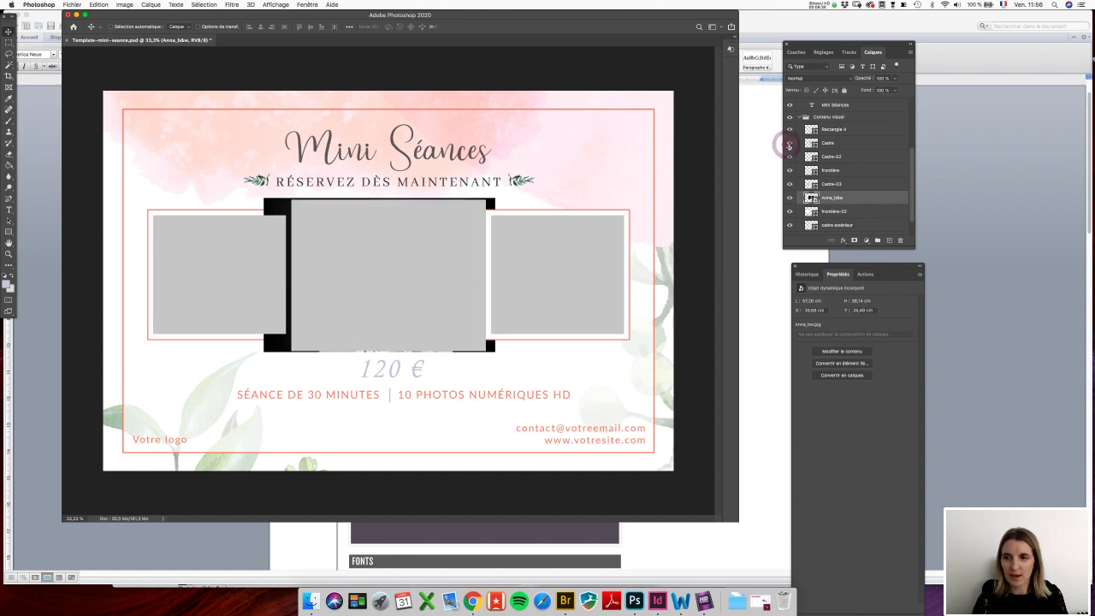
click(843, 142)
click(788, 143)
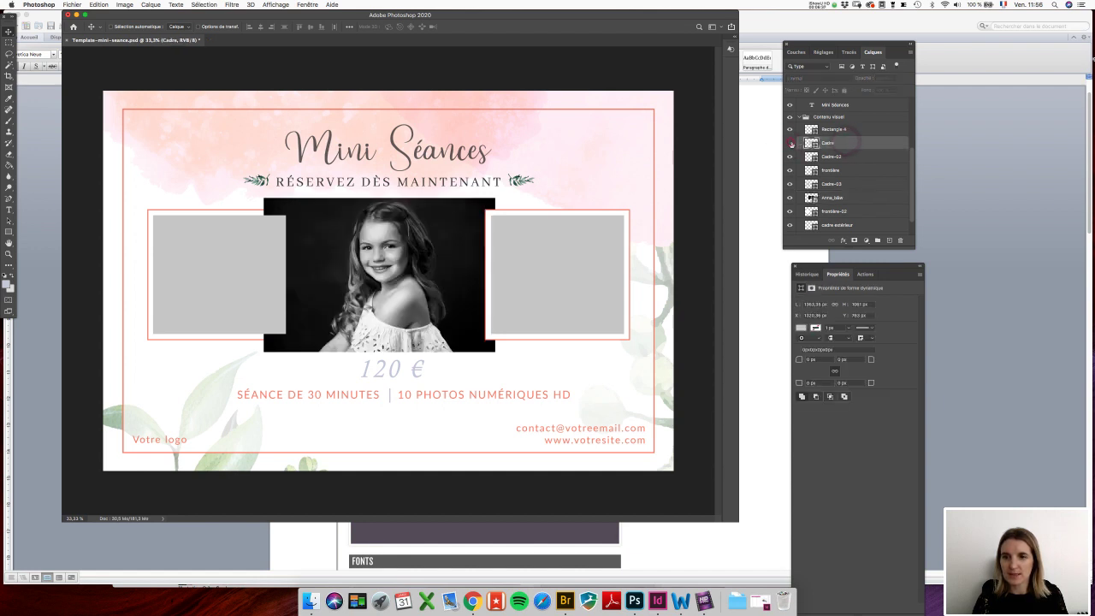
click(789, 143)
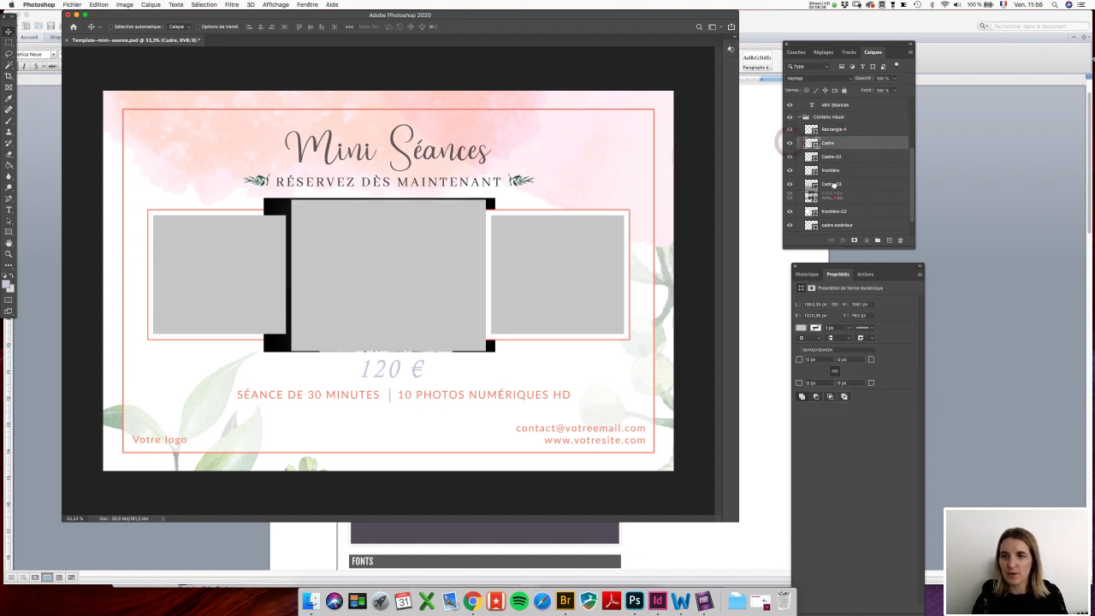
Move the girl's portrait layer directly above Cadre and clip it to that frame with a clipping mask
drag(830, 139, 831, 143)
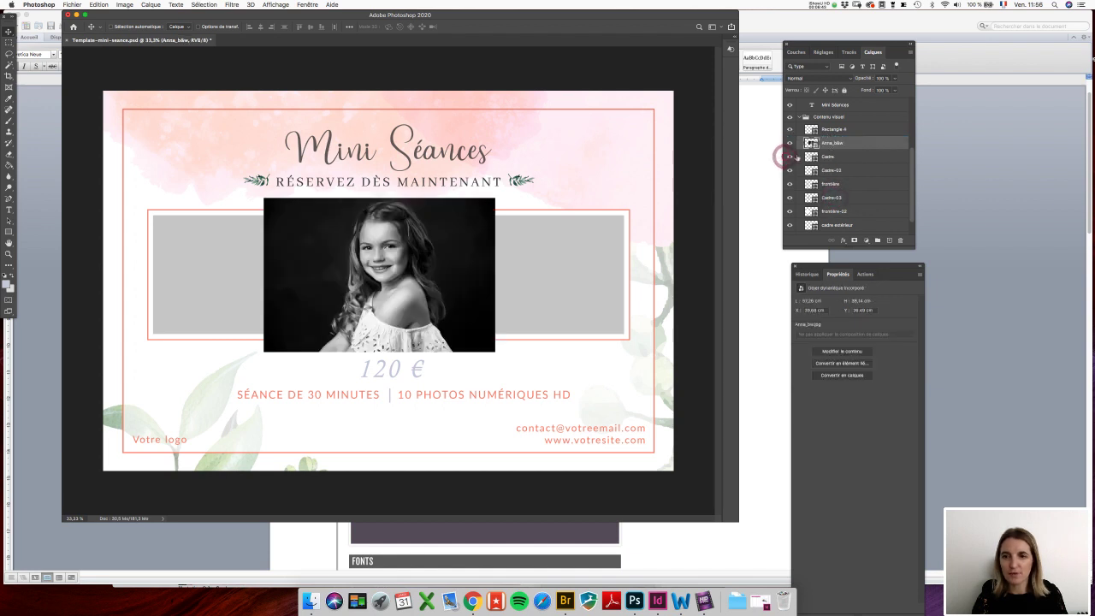
right_click(864, 144)
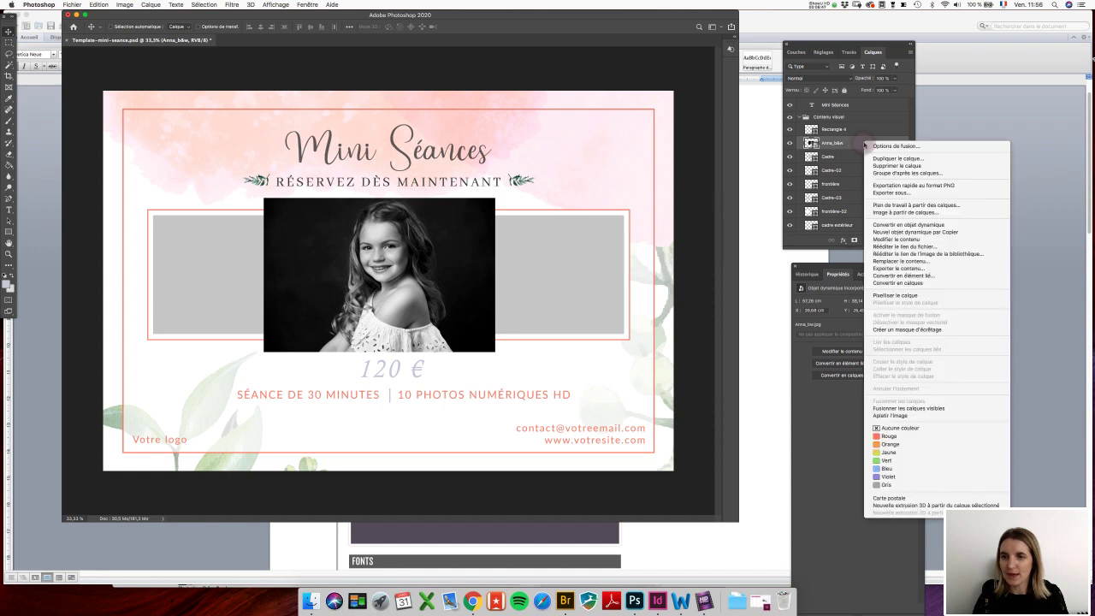
click(915, 330)
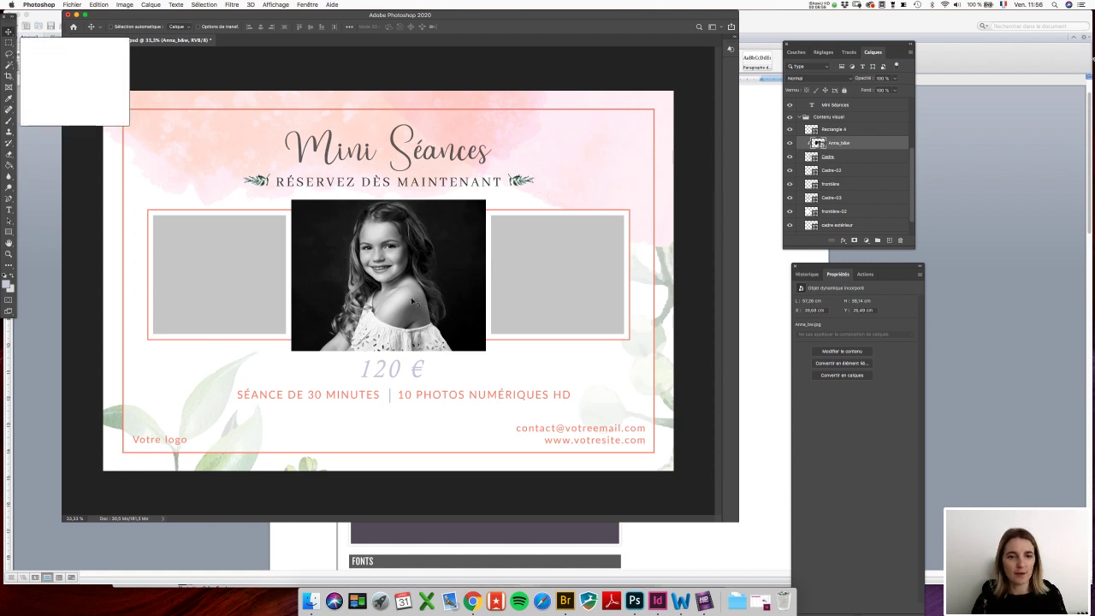
Enlarge and reposition the clipped portrait so it fills the central frame with the girl well framed, and commit the transformation
mouse_move(409, 300)
mouse_down()
mouse_move(432, 305)
mouse_move(420, 304)
mouse_up()
key(super+t)
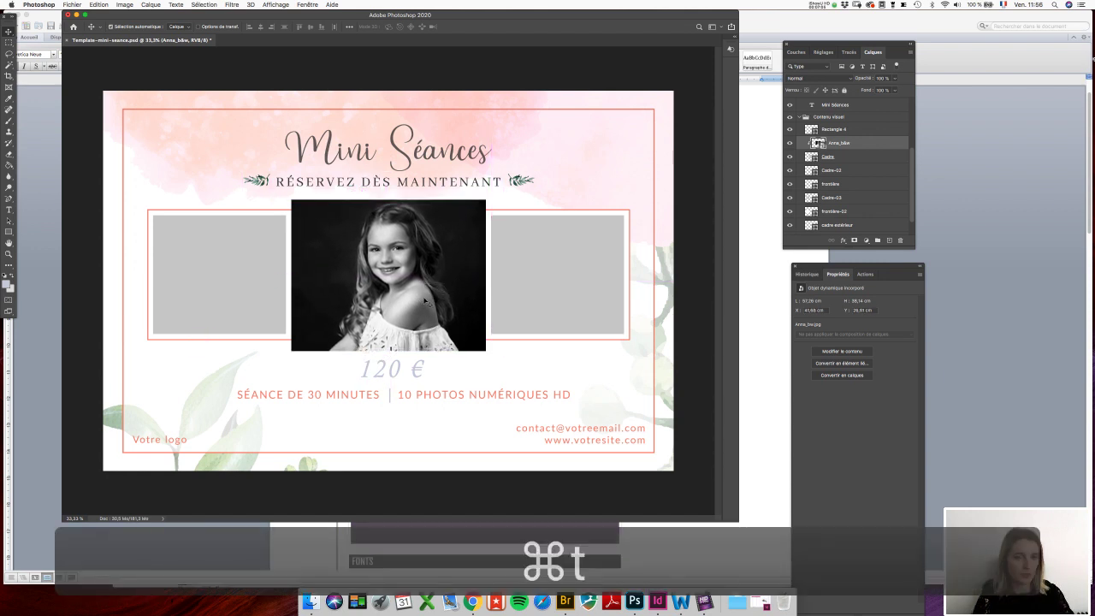
drag(503, 354, 596, 417)
drag(432, 324, 378, 318)
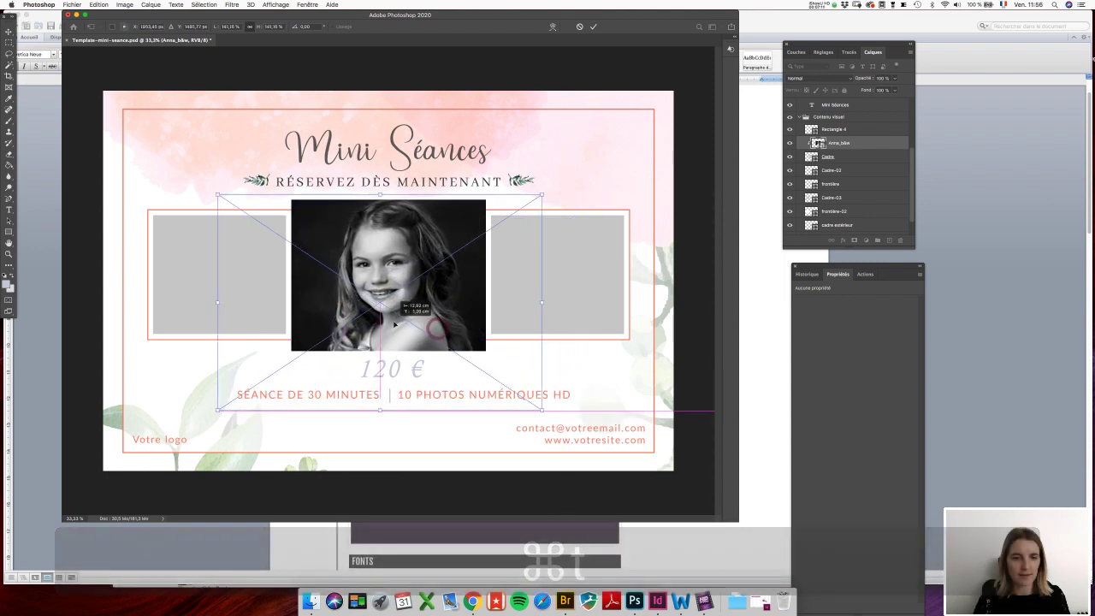
drag(542, 411, 453, 313)
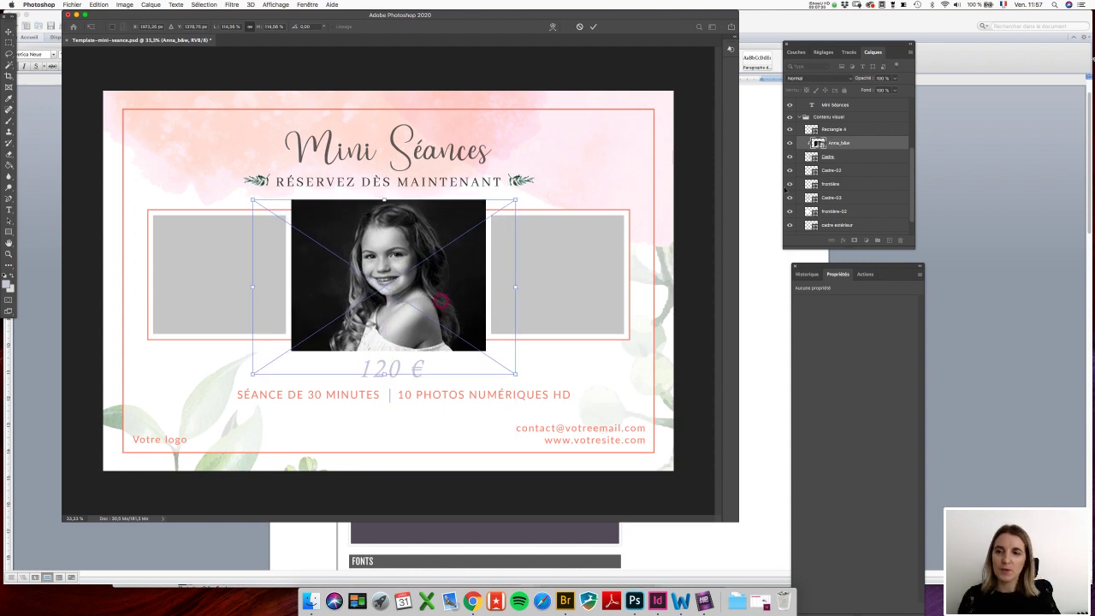
click(829, 142)
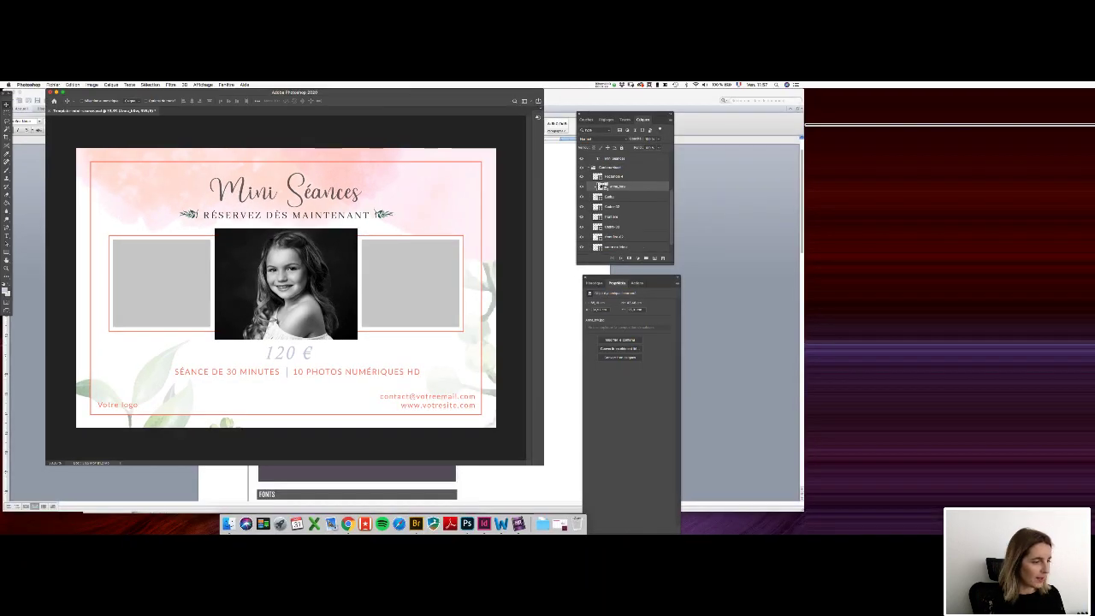
Place the black-and-white pregnancy photo into the template, accepting it in Camera Raw and committing its placement
key(Tab)
click(115, 350)
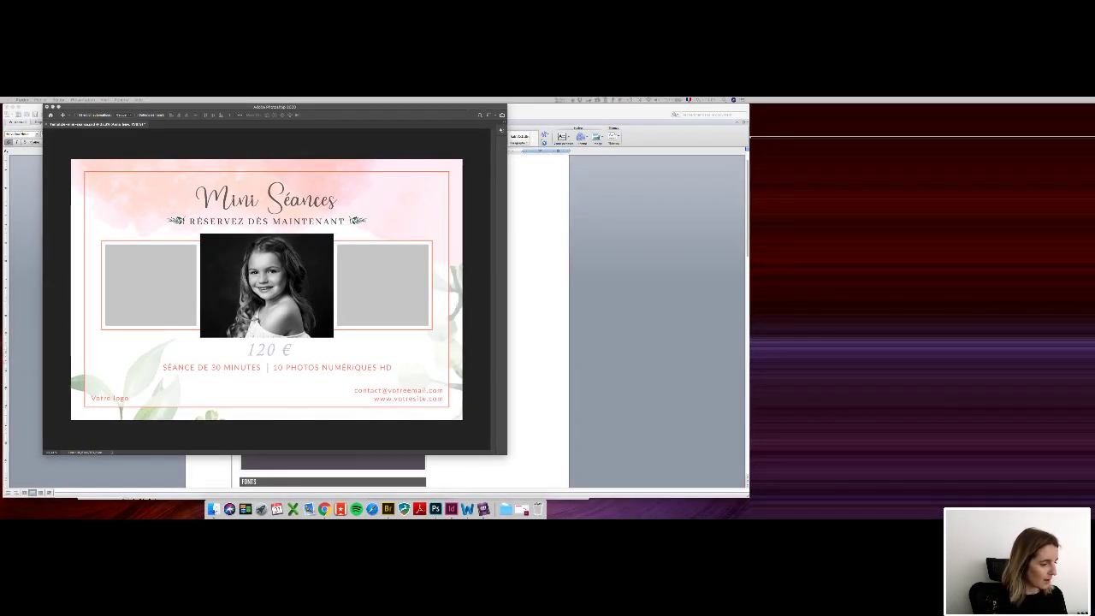
click(65, 394)
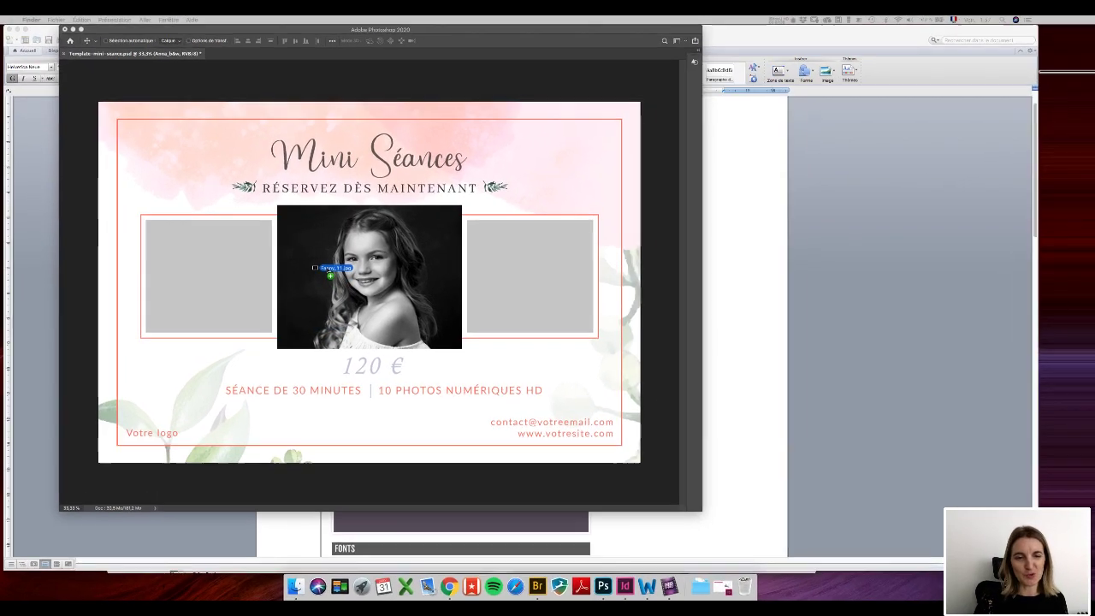
click(278, 277)
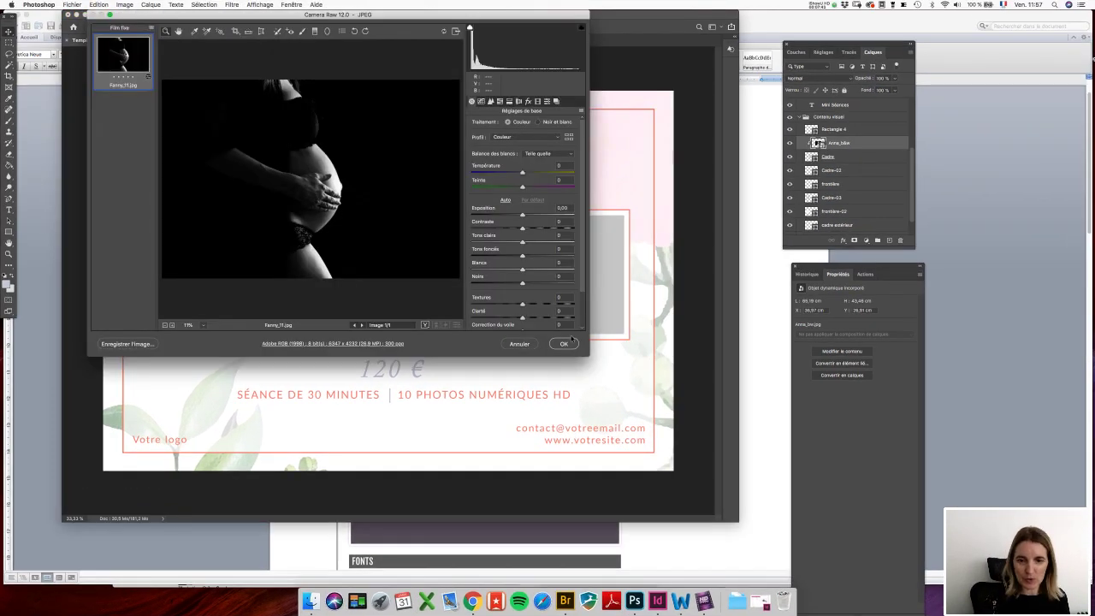
click(564, 344)
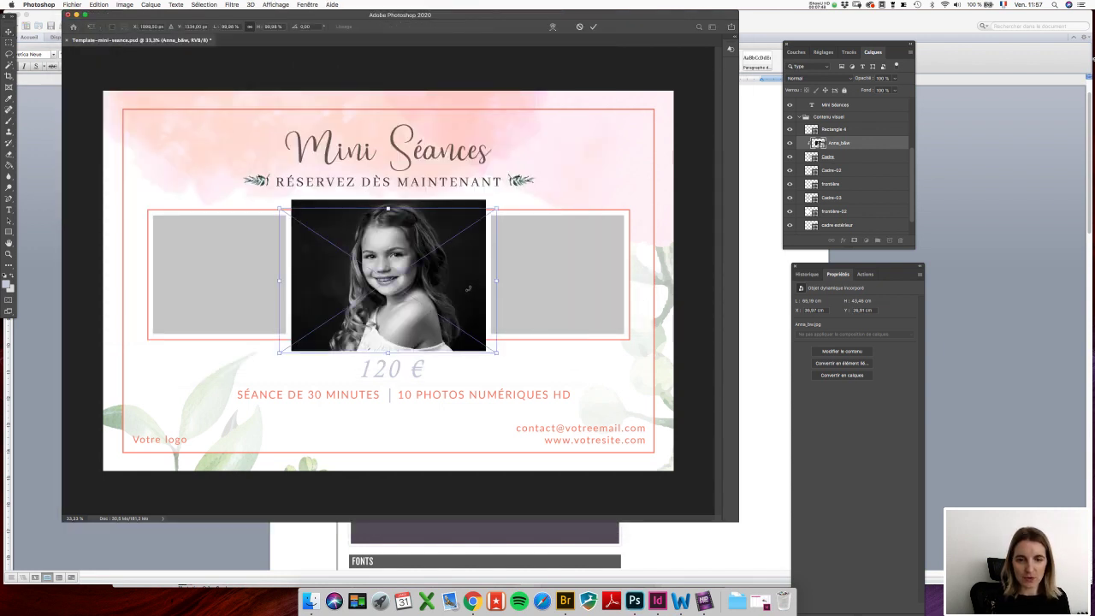
key(Return)
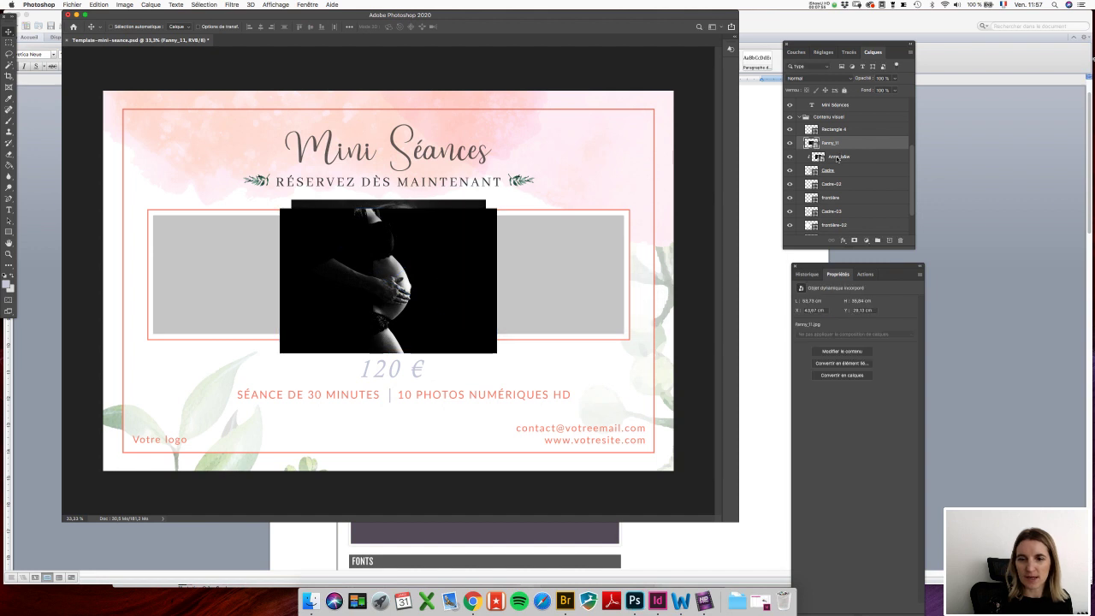
Check Cadre-03's visibility to identify the left photo frame, and move the pregnancy photo layer directly above Cadre-03
scroll(820, 217, down, 1)
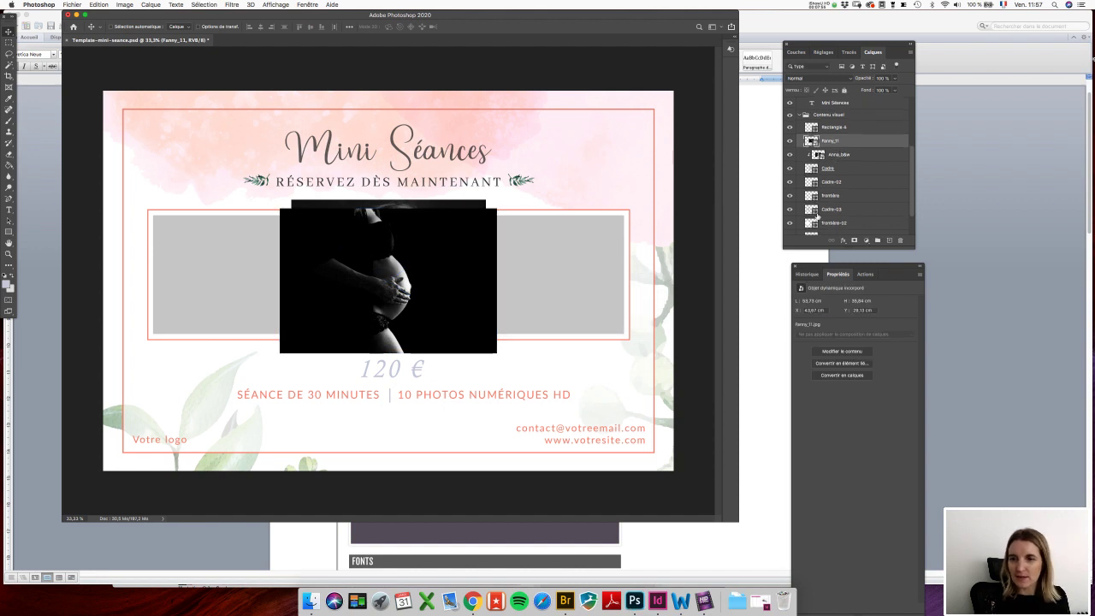
click(788, 209)
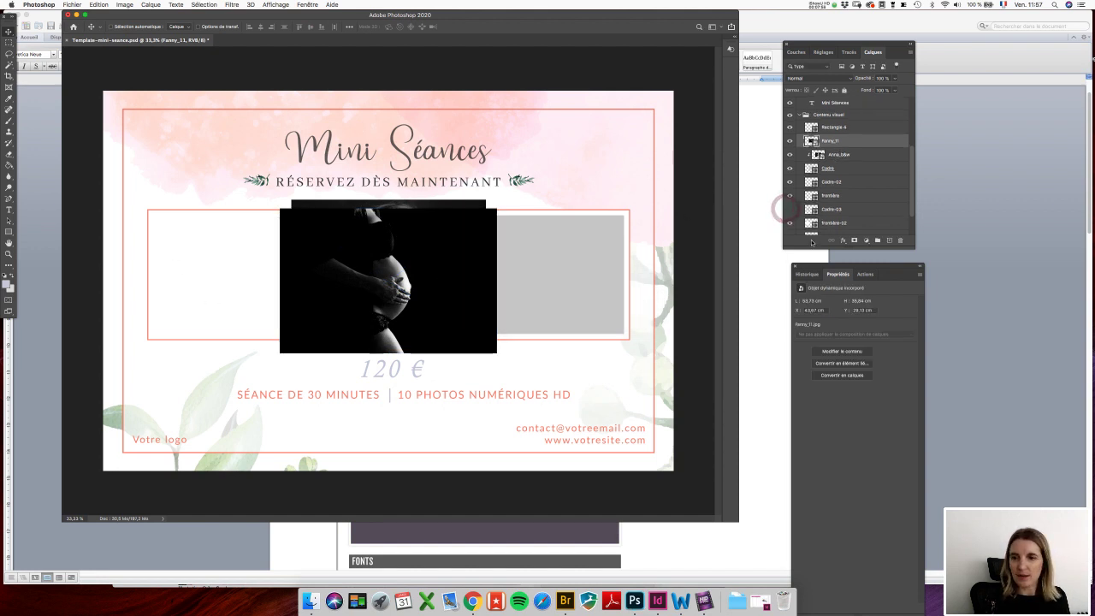
click(787, 209)
click(843, 210)
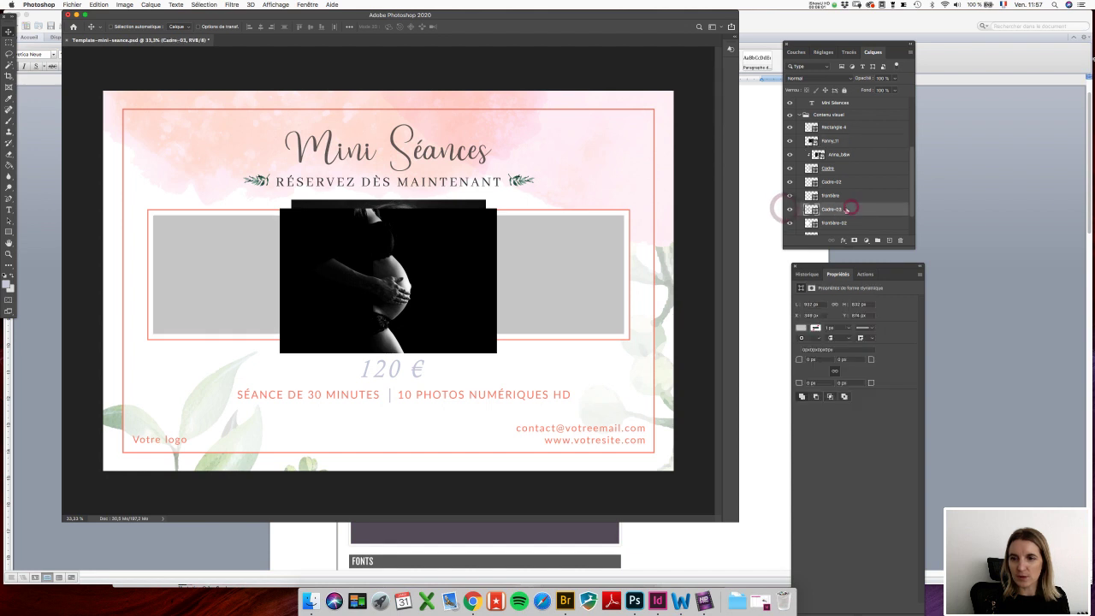
drag(843, 138, 835, 202)
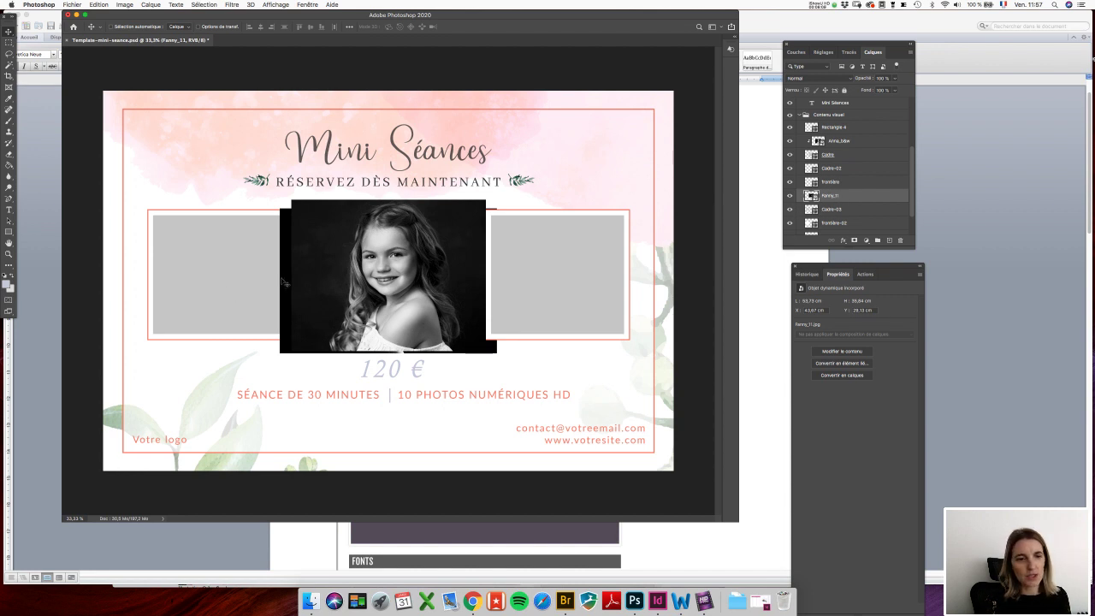
Position the pregnancy photo over the left frame, clip it to Cadre-03 and adjust its framing inside the mask
drag(281, 276, 134, 274)
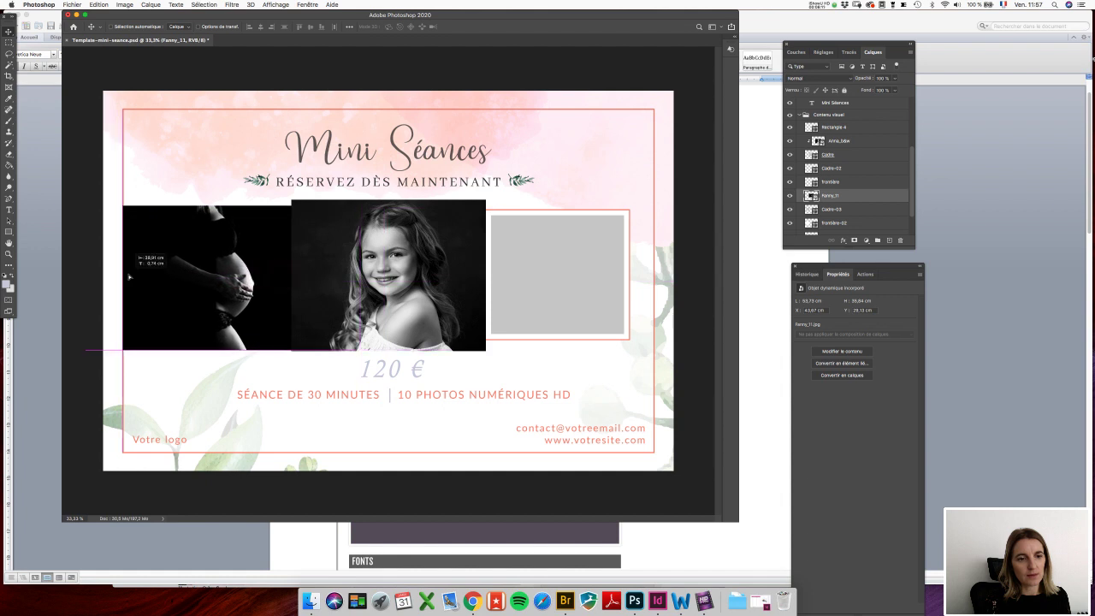
right_click(842, 198)
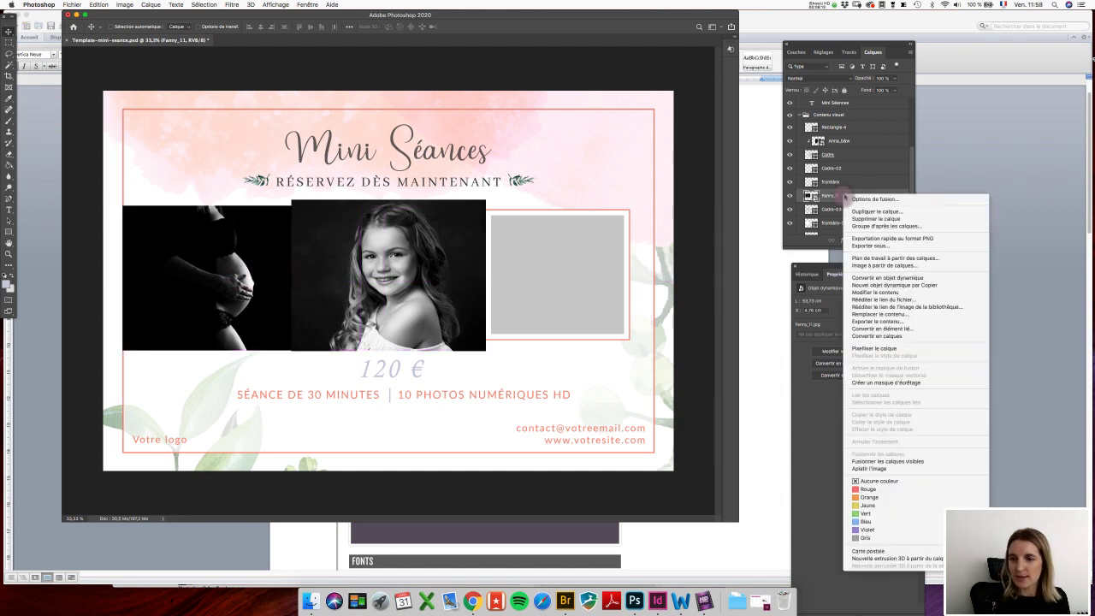
click(875, 384)
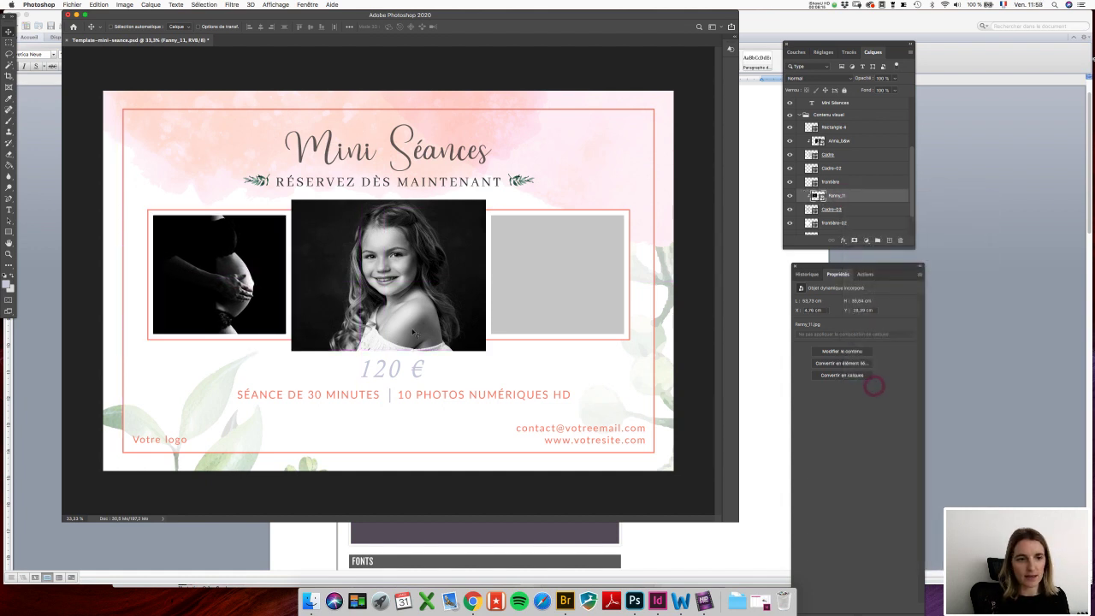
mouse_move(223, 289)
mouse_down()
mouse_move(214, 282)
mouse_move(238, 276)
mouse_up()
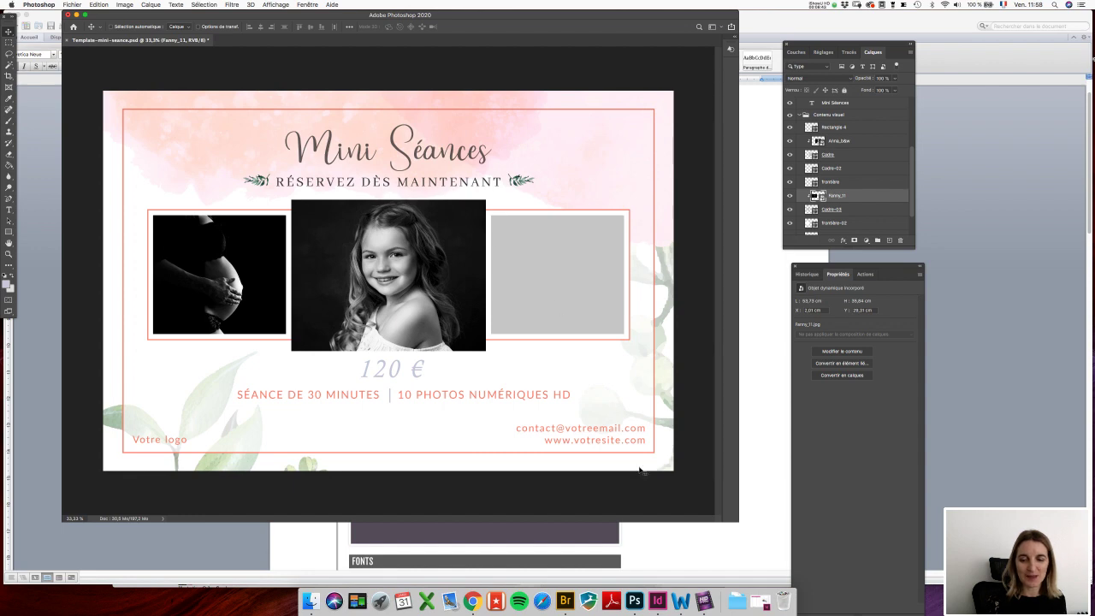
click(703, 598)
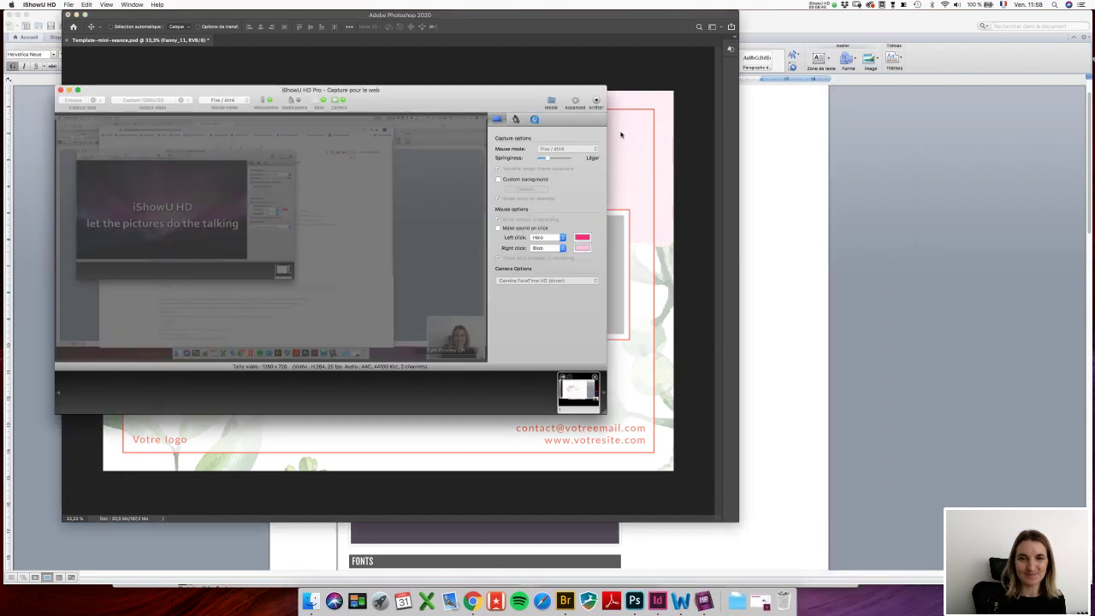